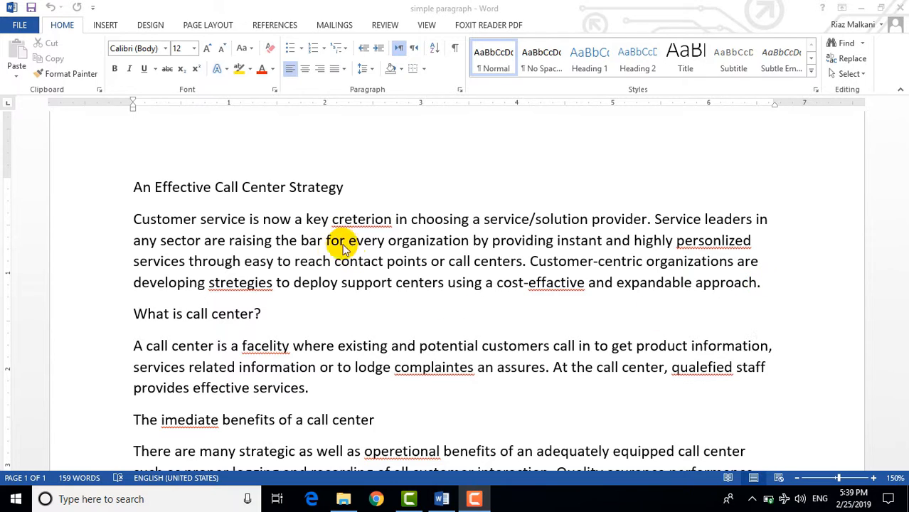
pyautogui.click(771, 292)
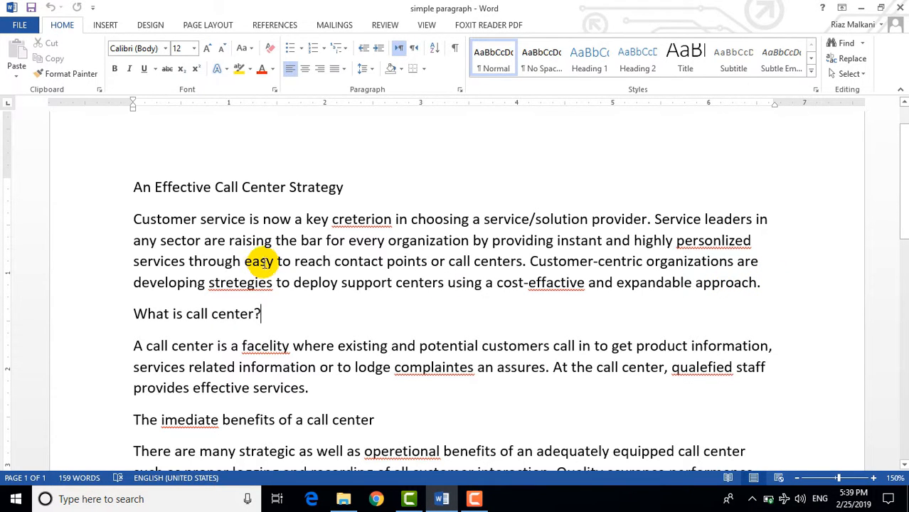
pyautogui.scroll(-1, 292, 264)
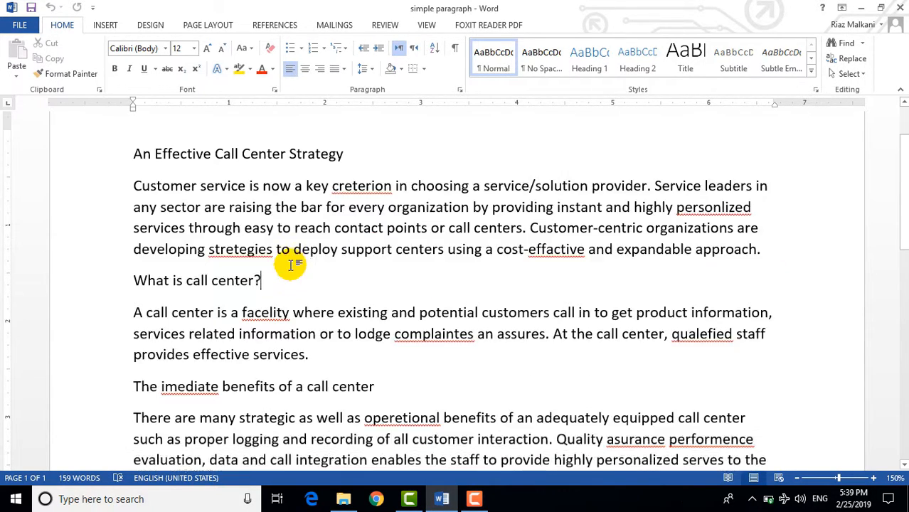
pyautogui.scroll(1, 405, 254)
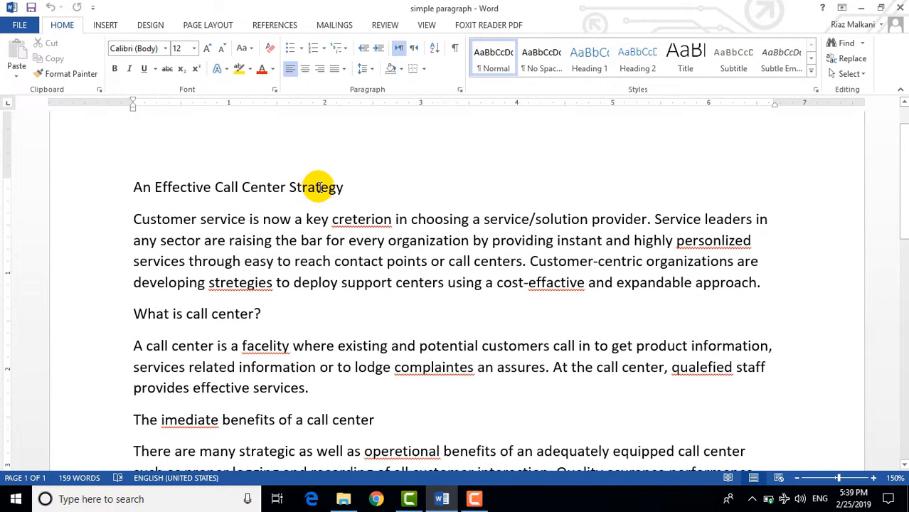
# - Select the title words Effective, Call and Center one at a time, then deselect
pyautogui.doubleClick(180, 187)
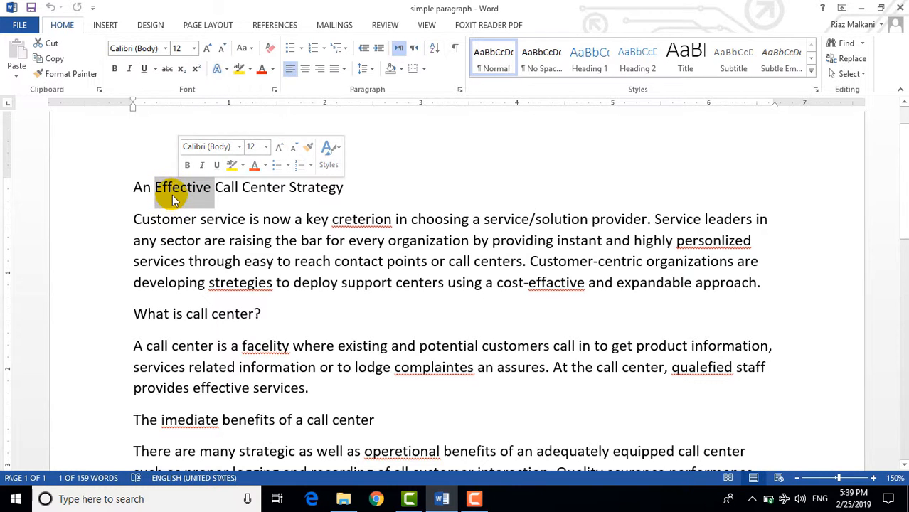
pyautogui.doubleClick(228, 188)
pyautogui.doubleClick(271, 188)
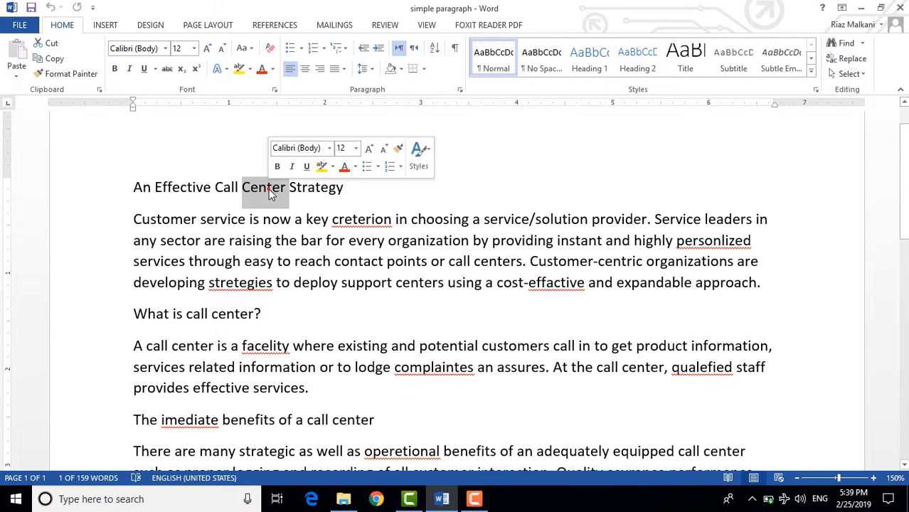
pyautogui.click(304, 187)
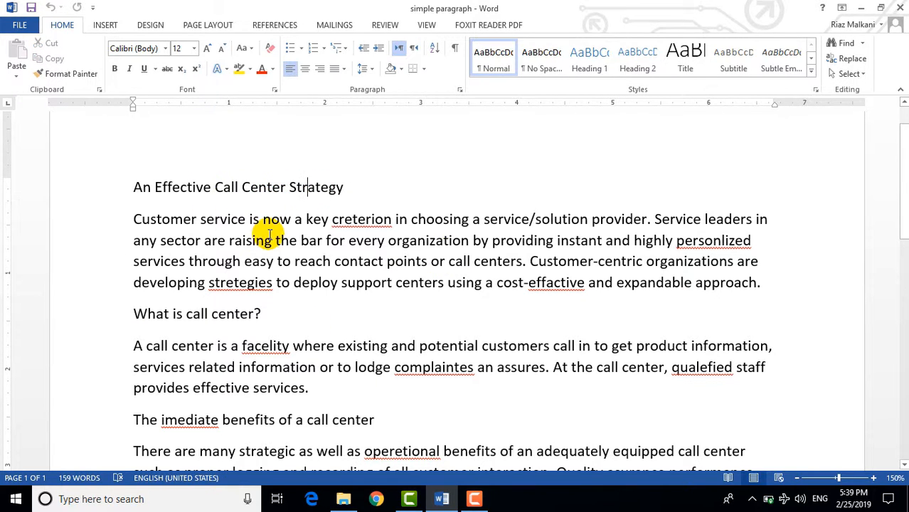
# - Select the whole title line, then the whole first paragraph, deselecting after each
pyautogui.tripleClick(254, 189)
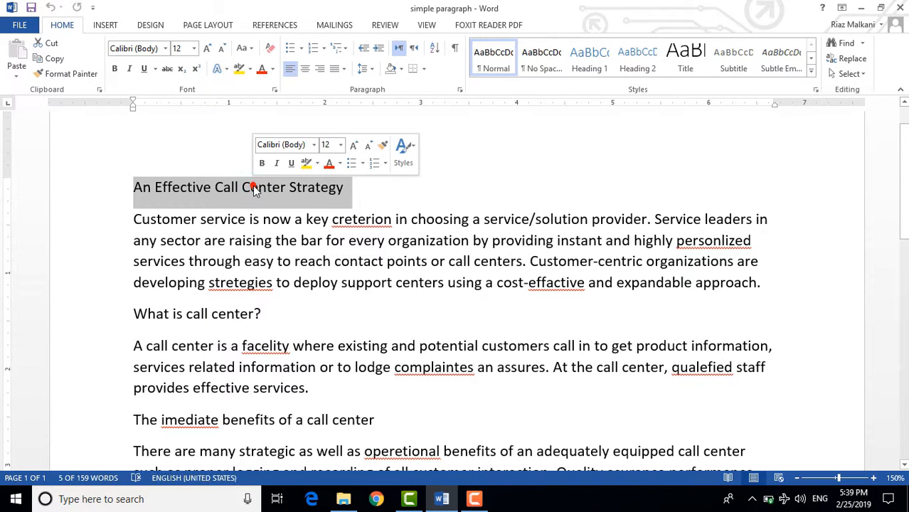
pyautogui.click(380, 195)
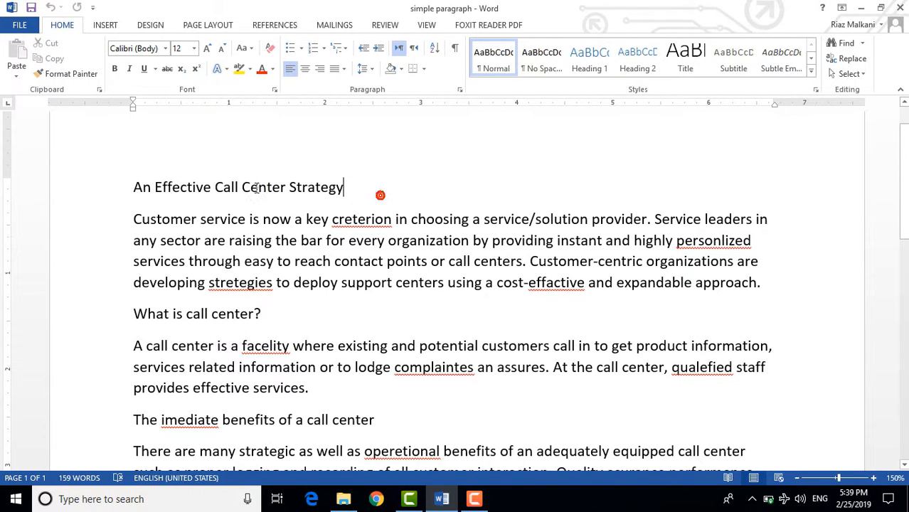
pyautogui.tripleClick(259, 186)
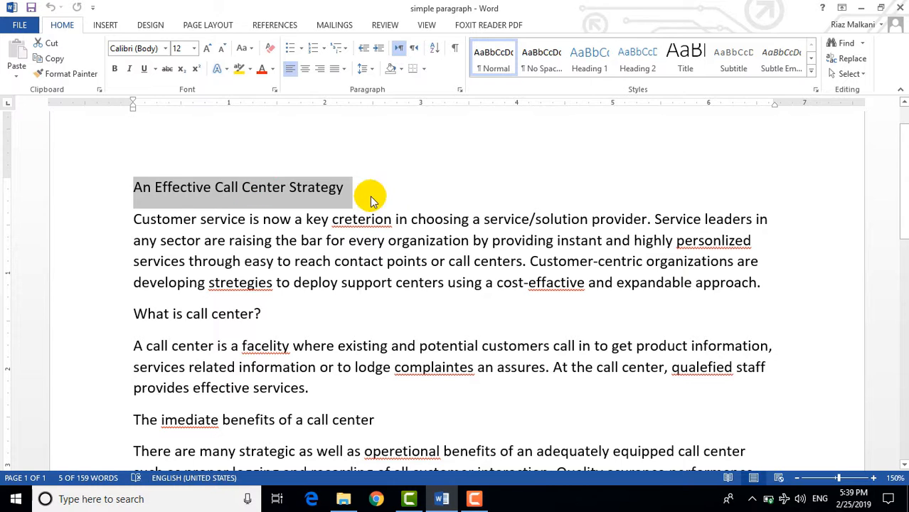
pyautogui.click(201, 246)
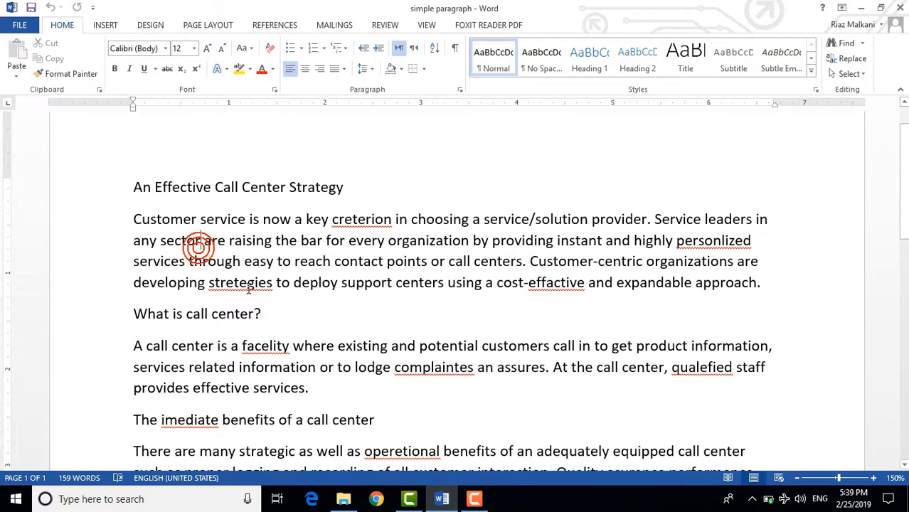
pyautogui.tripleClick(311, 262)
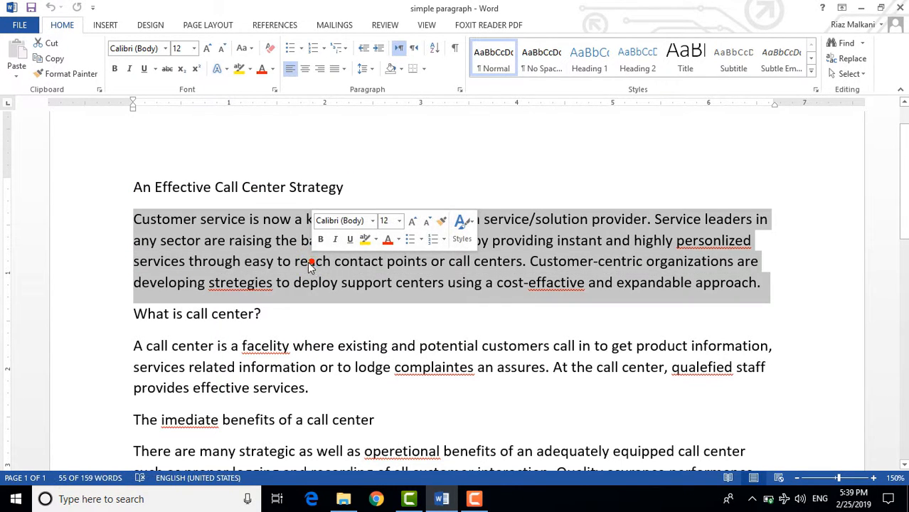
pyautogui.click(794, 290)
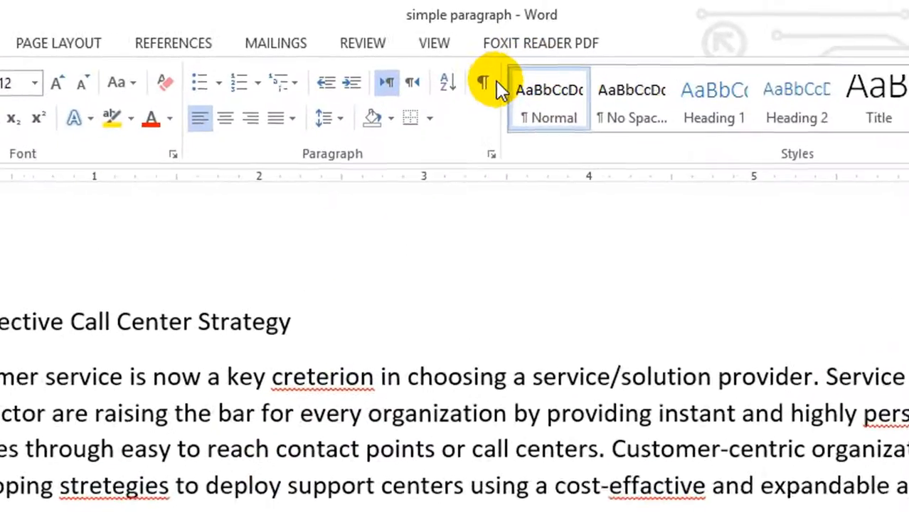
# - Show formatting marks in the document
pyautogui.click(485, 84)
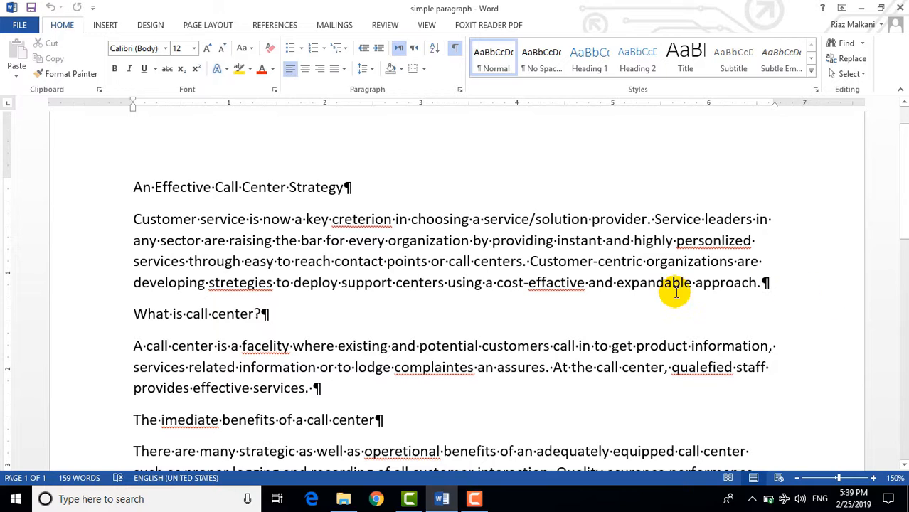
pyautogui.click(780, 284)
pyautogui.click(274, 314)
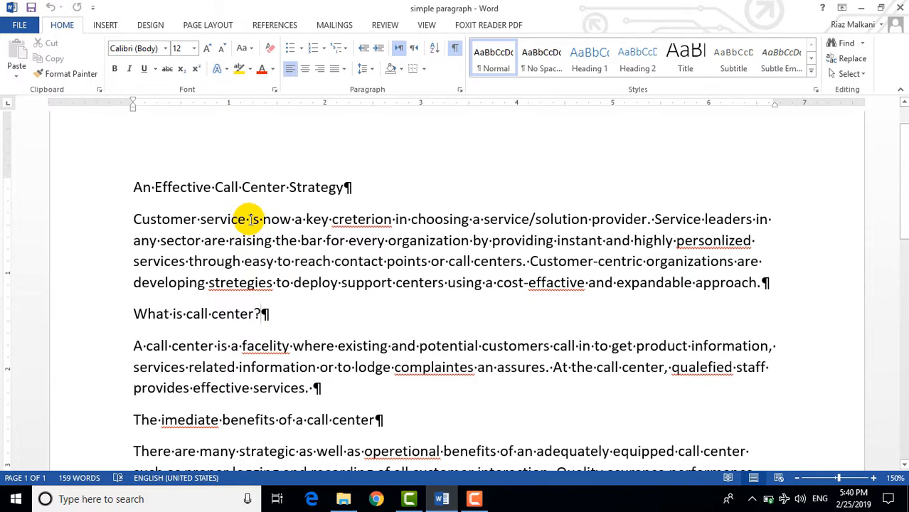
# - Select the words creterion, choosing, solution and provider in the first paragraph one after another
pyautogui.doubleClick(361, 220)
pyautogui.doubleClick(429, 220)
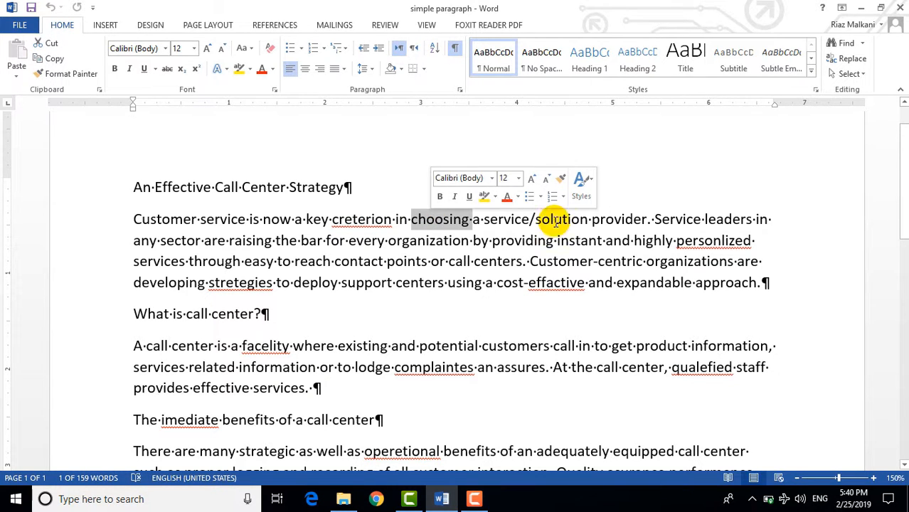
pyautogui.doubleClick(558, 220)
pyautogui.doubleClick(613, 220)
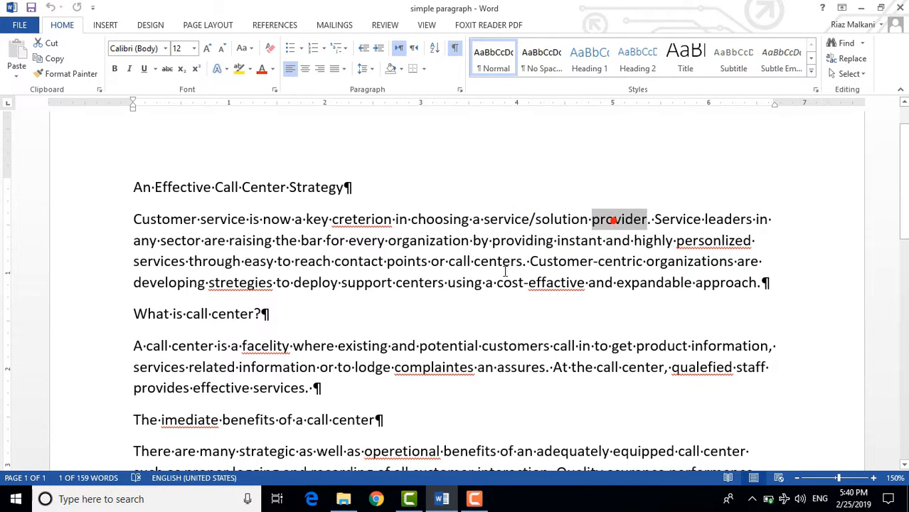
# - Select the entire first paragraph including its paragraph mark, deselecting once in between
pyautogui.tripleClick(408, 261)
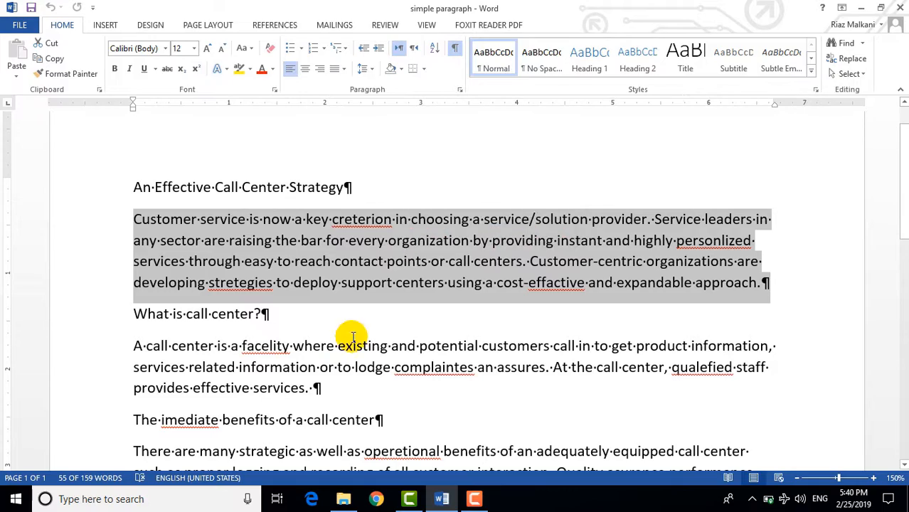
pyautogui.click(383, 313)
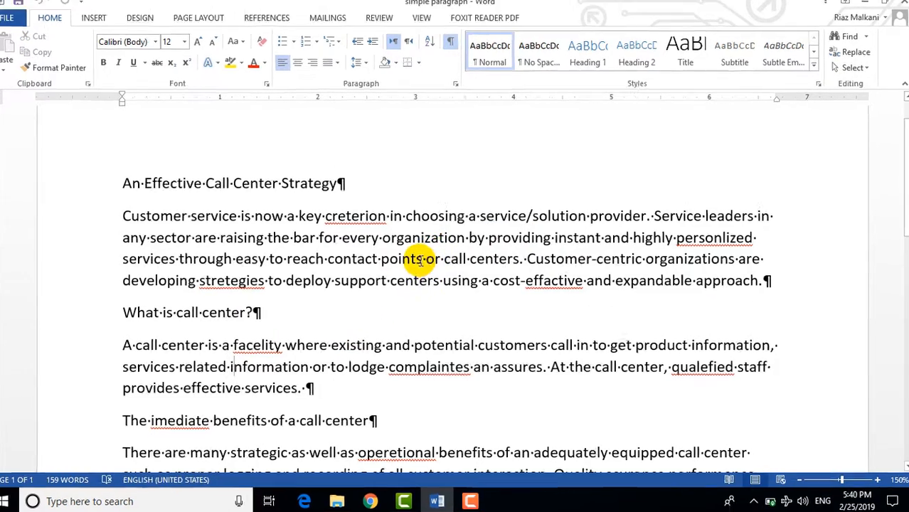
pyautogui.tripleClick(420, 262)
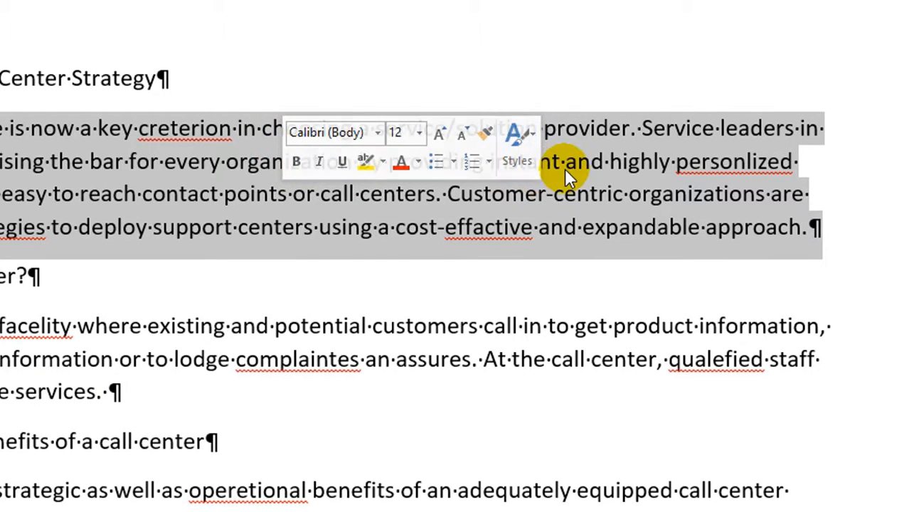
# - Select the single word every in the first paragraph, then deselect
pyautogui.doubleClick(168, 178)
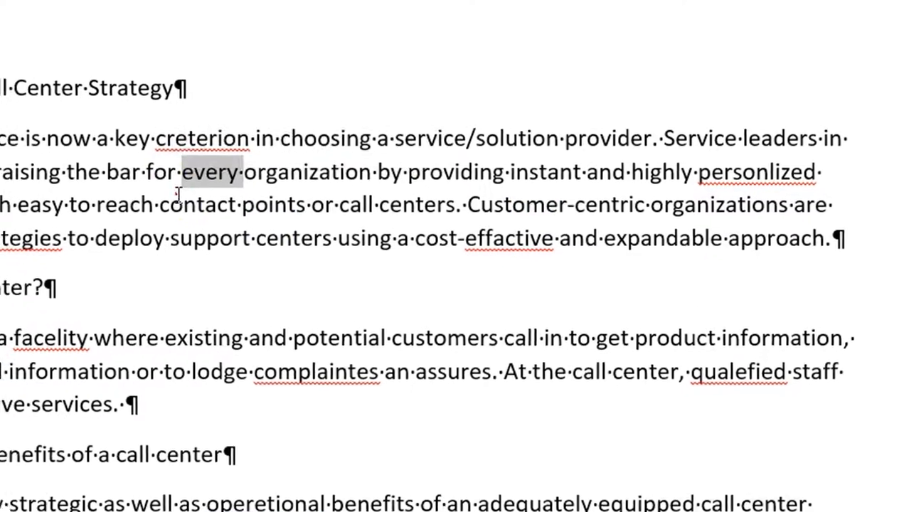
pyautogui.doubleClick(160, 188)
pyautogui.click(315, 223)
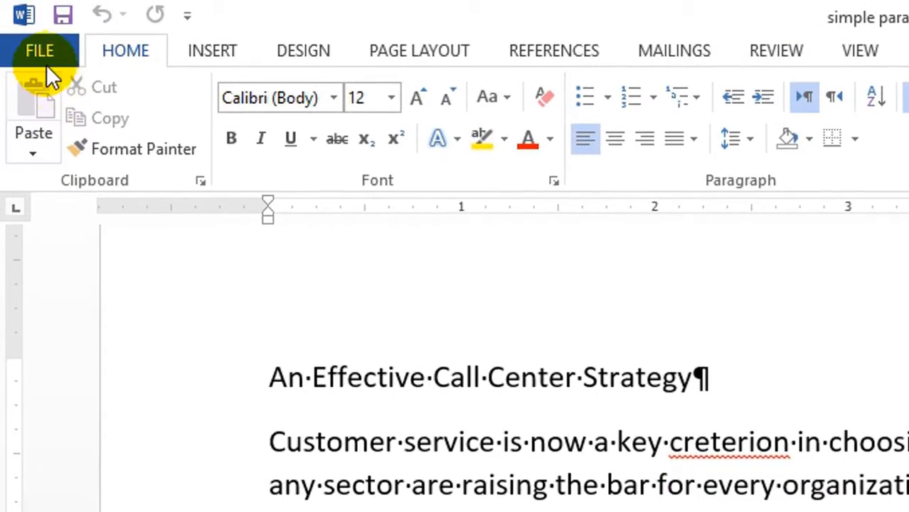
# - Turn off the Show Mini Toolbar on selection option in Word Options and apply it
pyautogui.click(44, 62)
pyautogui.click(49, 384)
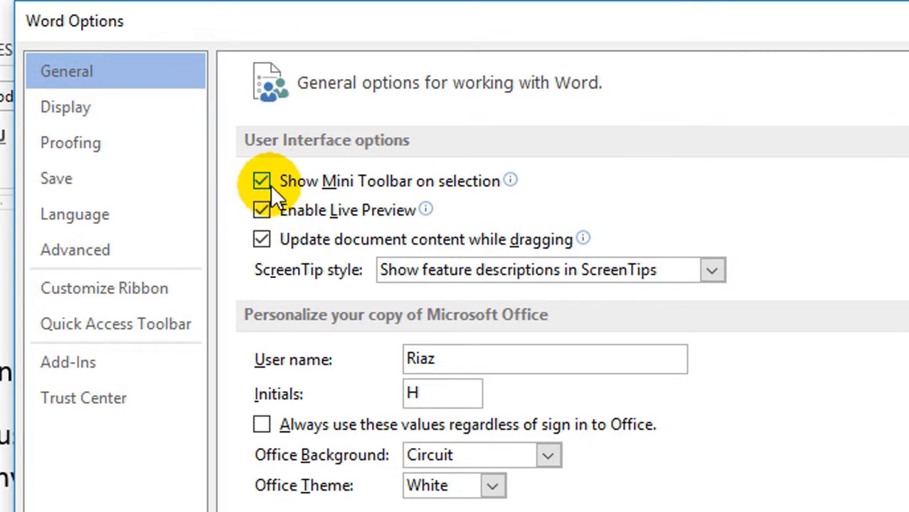
pyautogui.moveTo(459, 187)
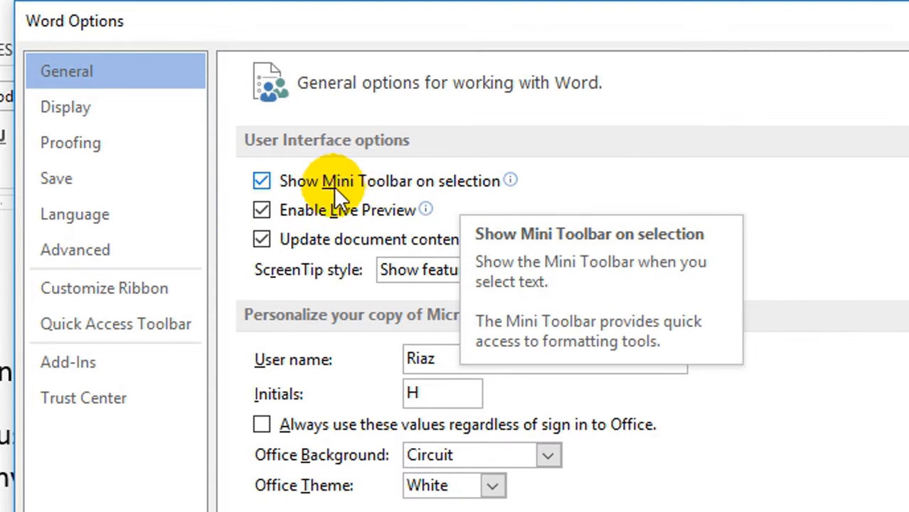
pyautogui.click(262, 183)
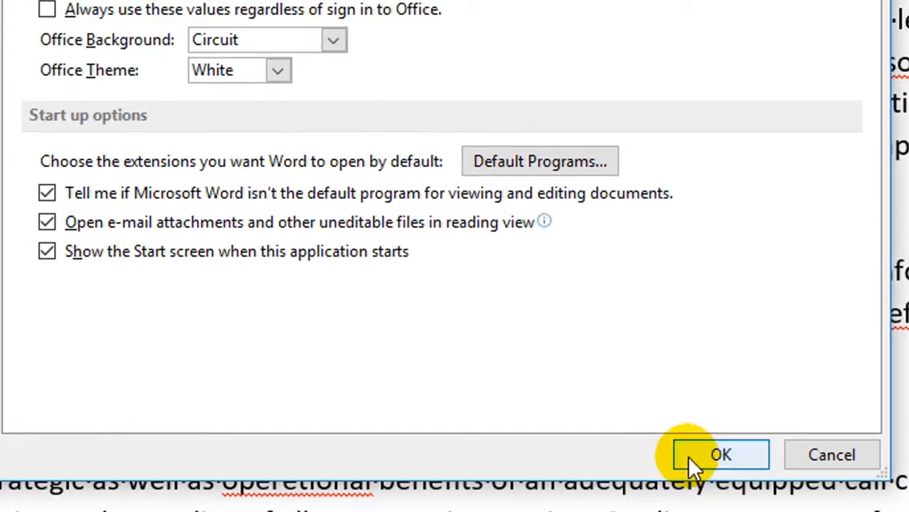
pyautogui.click(690, 452)
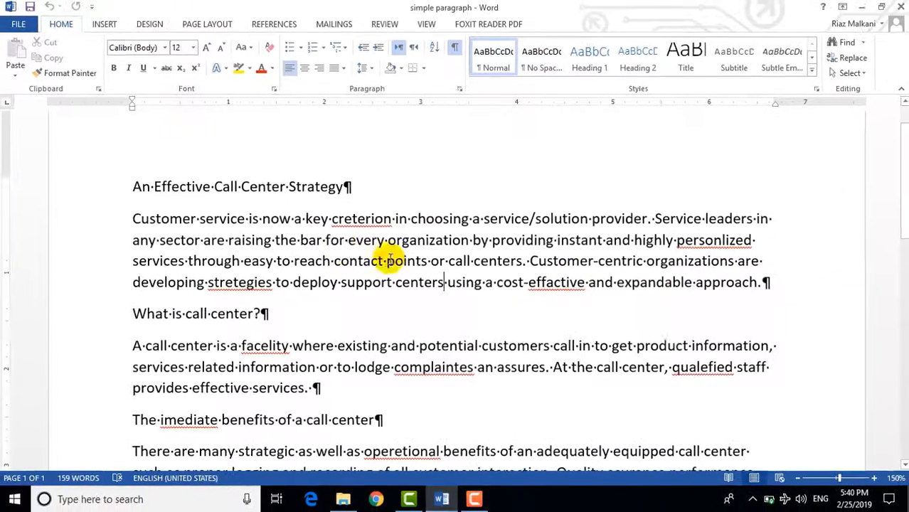
# - Select the first paragraph, then the whole title line, without the mini toolbar appearing
pyautogui.tripleClick(390, 261)
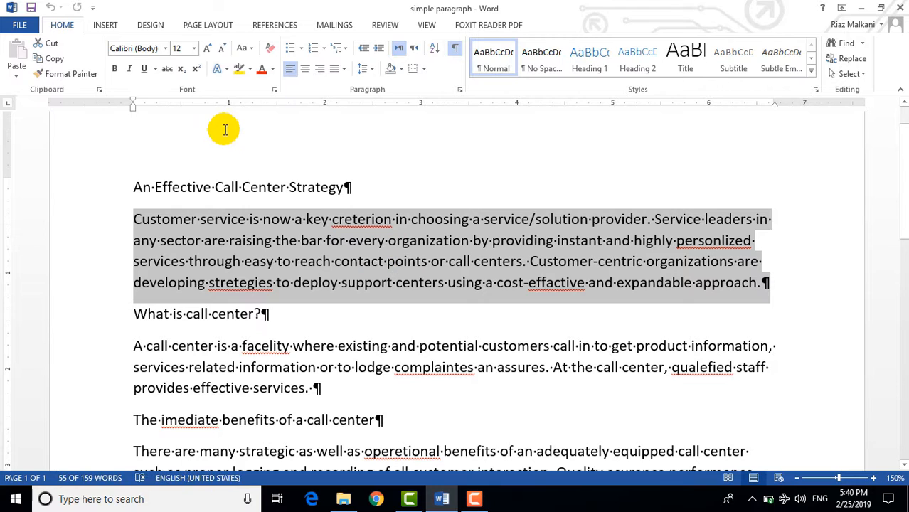
pyautogui.click(384, 186)
pyautogui.moveTo(406, 189); pyautogui.dragTo(140, 188)
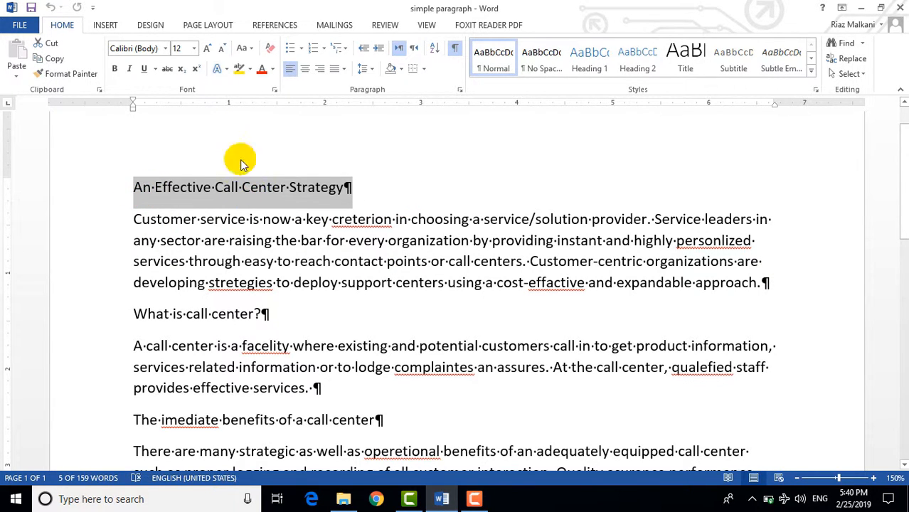
# - Select the text from Customer-centric to the end of the first paragraph
pyautogui.click(536, 263)
pyautogui.moveTo(538, 266); pyautogui.dragTo(760, 279)
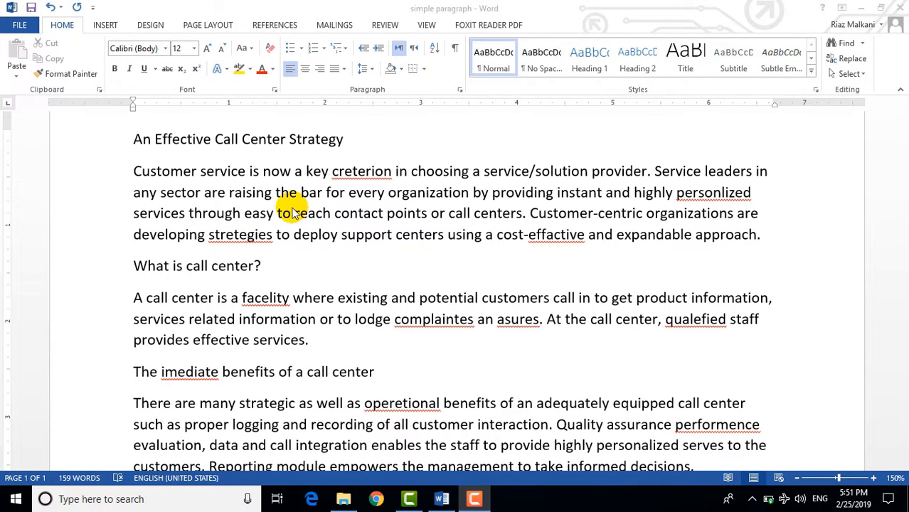
# - Select a range from the end of the first paragraph through the heading 'The imediate benefits of a call center'
pyautogui.click(130, 171)
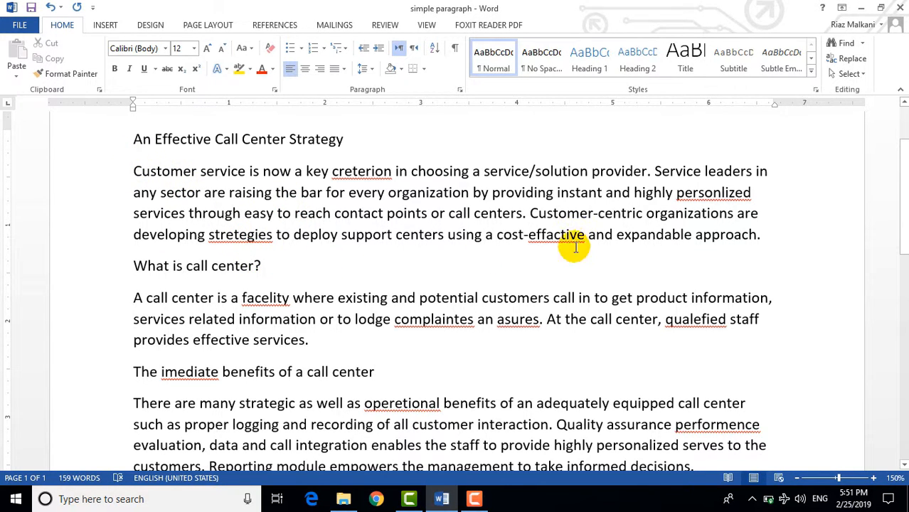
pyautogui.keyDown('shift'); pyautogui.click(762, 235); pyautogui.keyUp('shift')
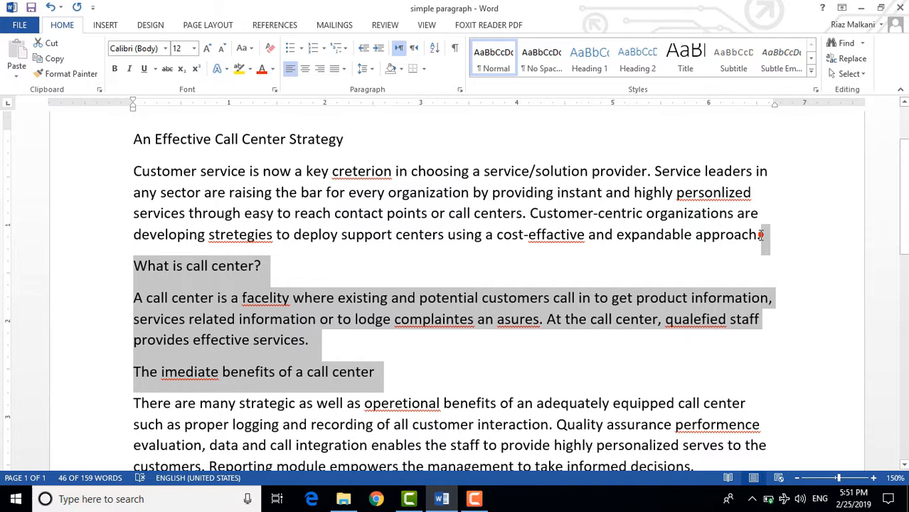
pyautogui.click(310, 266)
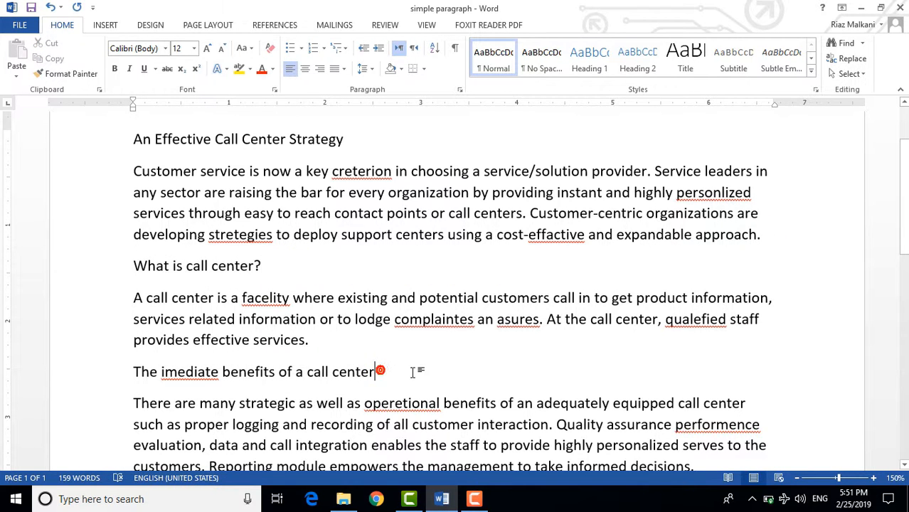
# - Select the second paragraph with the following heading, then the final paragraph
pyautogui.keyDown('shift'); pyautogui.click(135, 298); pyautogui.keyUp('shift')
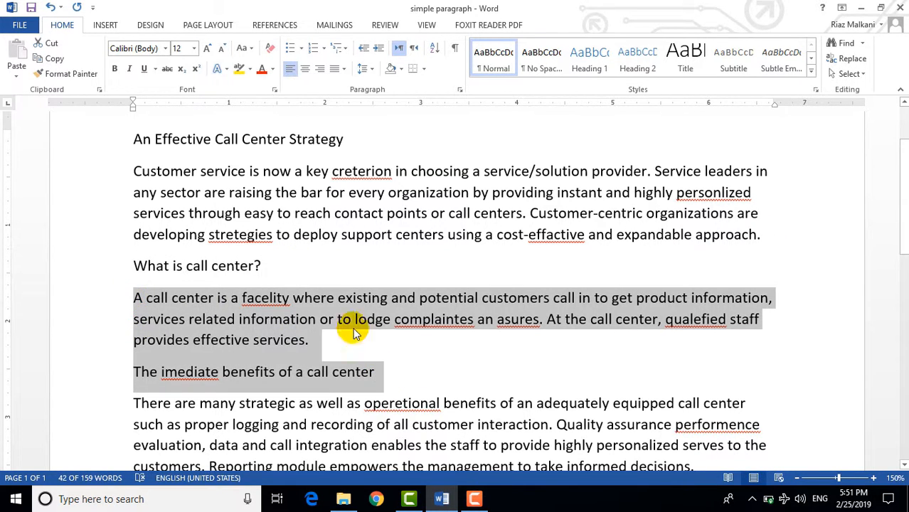
pyautogui.scroll(-1, 432, 356)
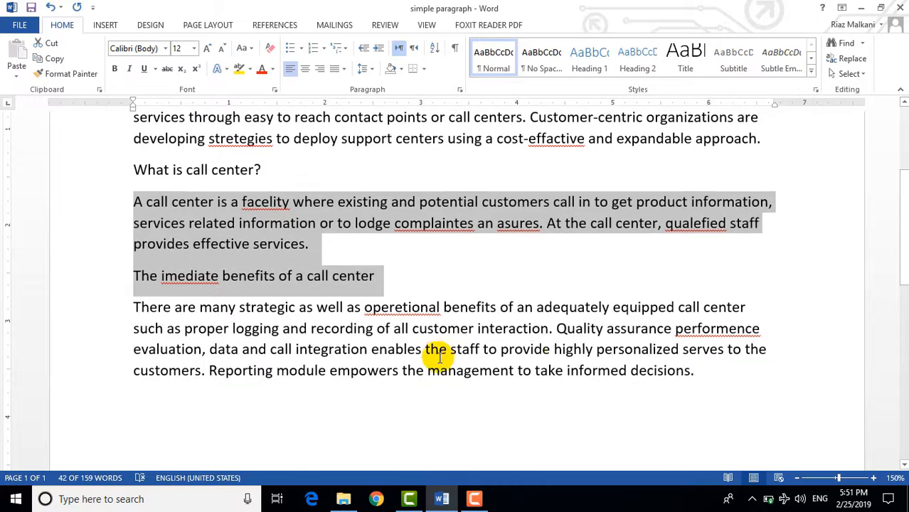
pyautogui.keyDown('shift'); pyautogui.click(691, 370); pyautogui.keyUp('shift')
pyautogui.scroll(1, 541, 335)
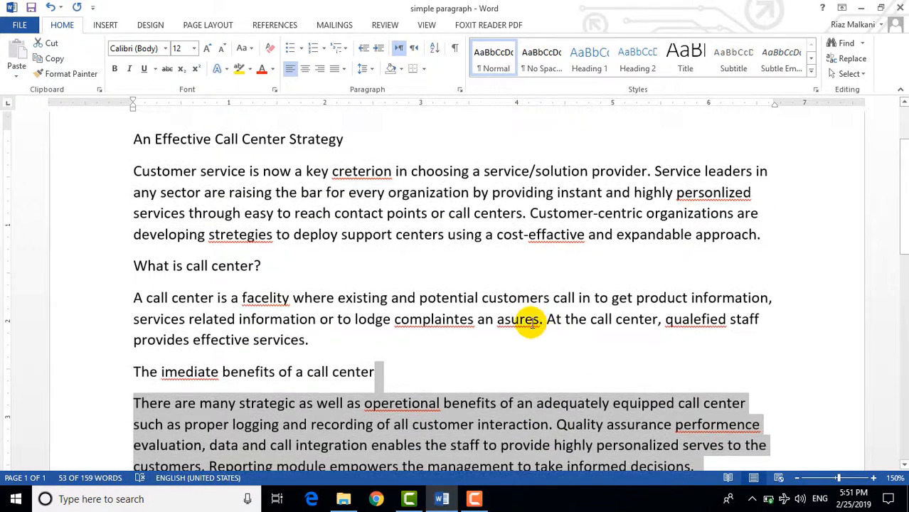
pyautogui.scroll(1, 376, 308)
pyautogui.scroll(-1, 370, 317)
pyautogui.scroll(1, 138, 300)
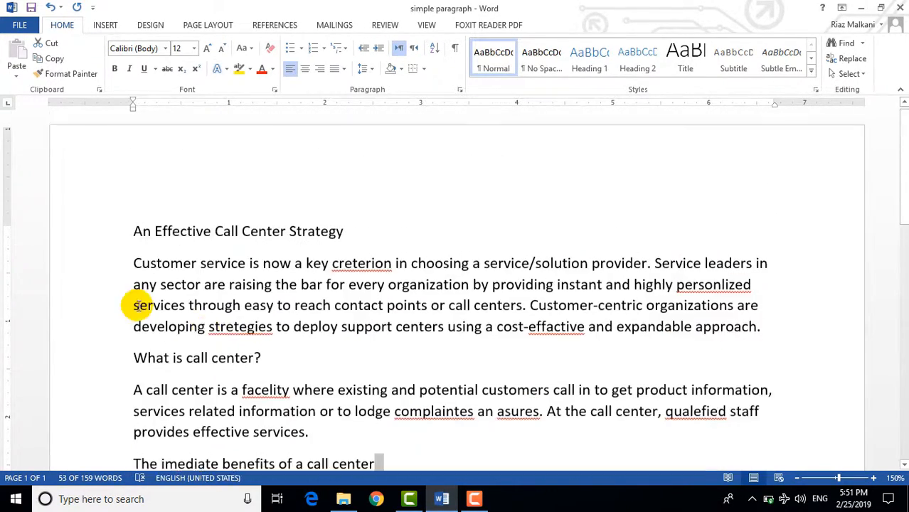
# - Select the first paragraph one word at a time, starting from Customer and extending through Service leaders
pyautogui.scroll(-1, 145, 362)
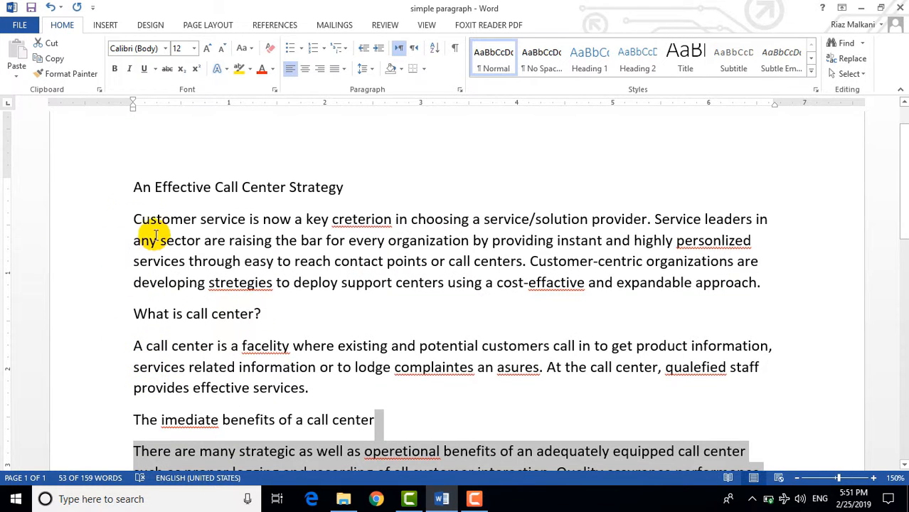
pyautogui.click(135, 219)
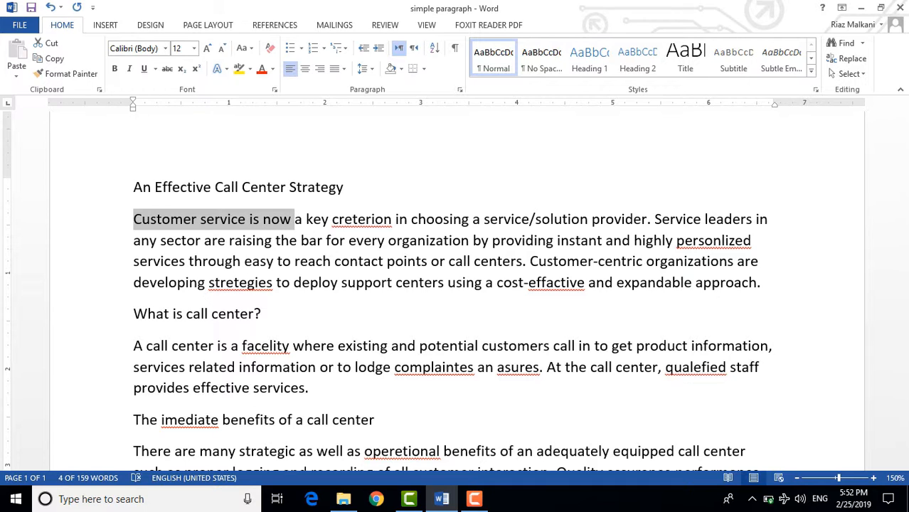
pyautogui.hotkey('ctrl', 'shift', 'Right')
pyautogui.hotkey('ctrl', 'shift', 'Right')
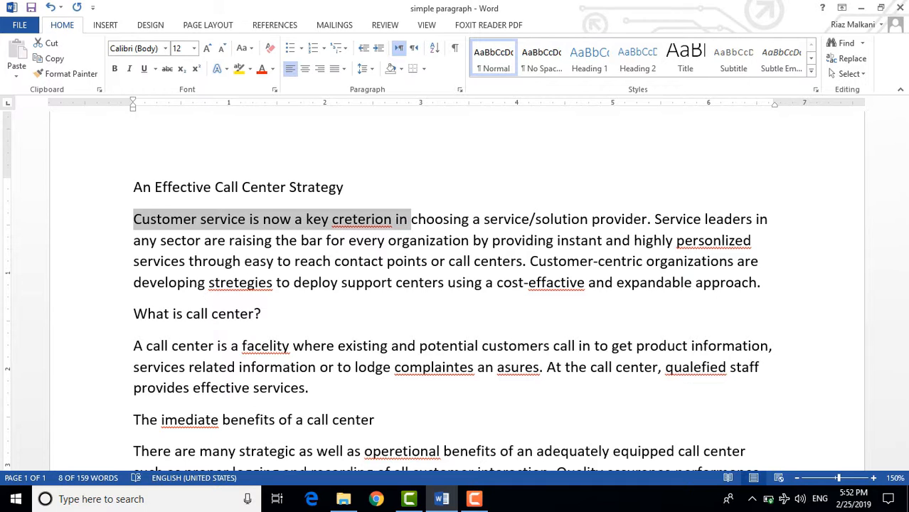
pyautogui.hotkey('ctrl', 'shift', 'Right')
pyautogui.hotkey('ctrl', 'shift', 'Right')
pyautogui.hotkey('ctrl', 'shift', 'Right')
pyautogui.hotkey('ctrl', 'shift', 'Right')
pyautogui.hotkey('ctrl', 'shift', 'Right')
pyautogui.hotkey('ctrl', 'shift', 'Right')
pyautogui.hotkey('ctrl', 'shift', 'Right')
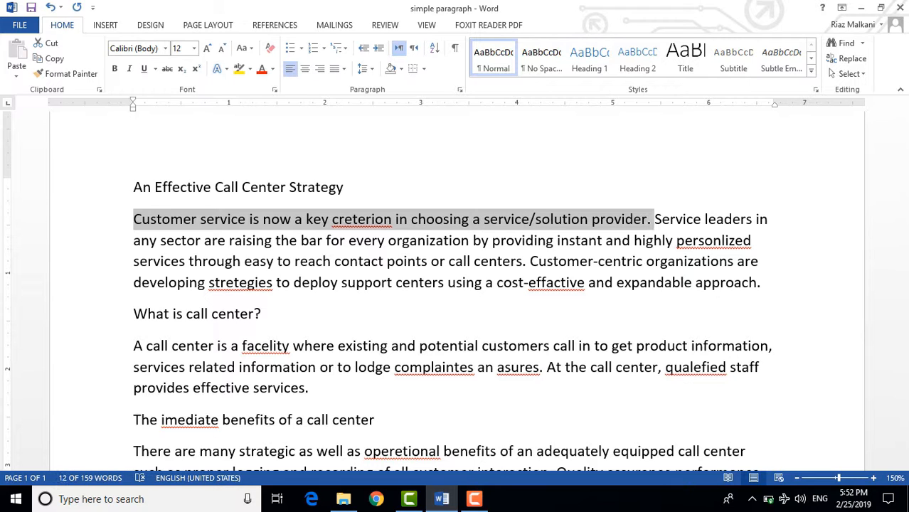
pyautogui.hotkey('ctrl', 'shift', 'Right')
pyautogui.hotkey('ctrl', 'shift', 'Right')
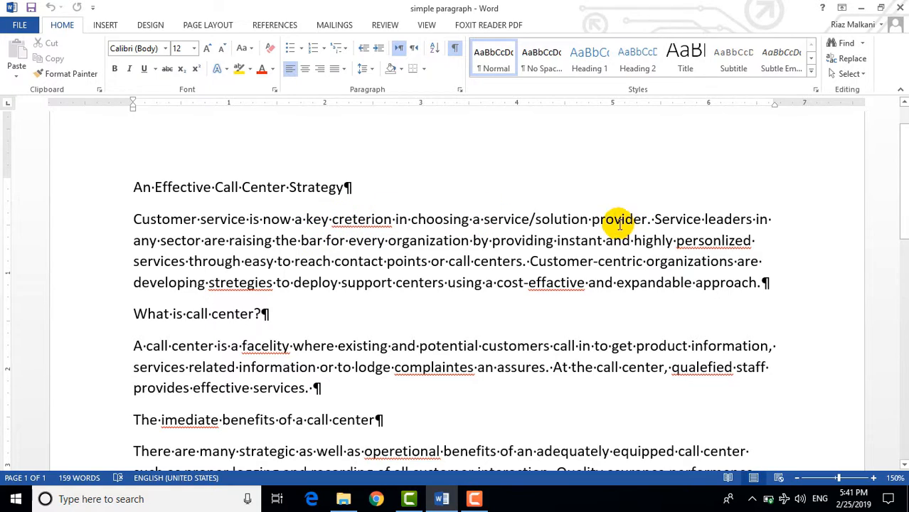
# - Correct 'creterion' to 'criterion' from its spelling suggestions, then undo the correction
pyautogui.rightClick(371, 223)
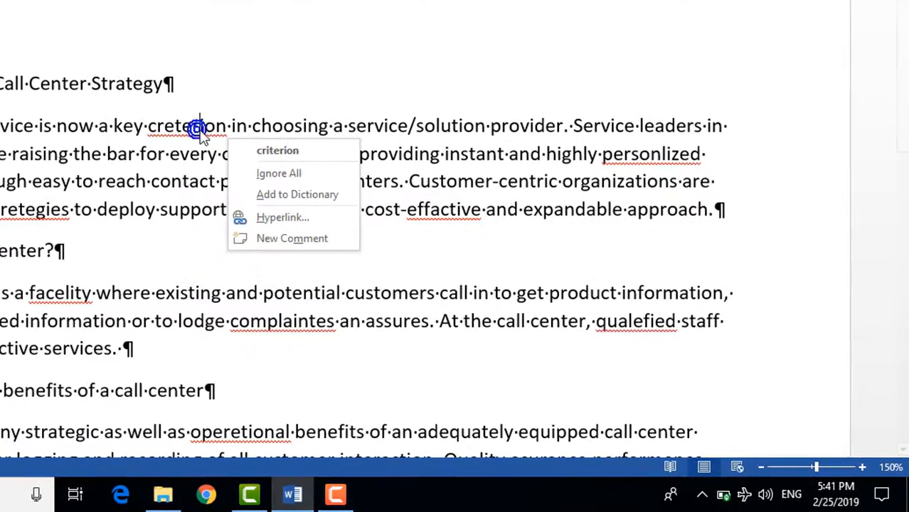
pyautogui.click(320, 157)
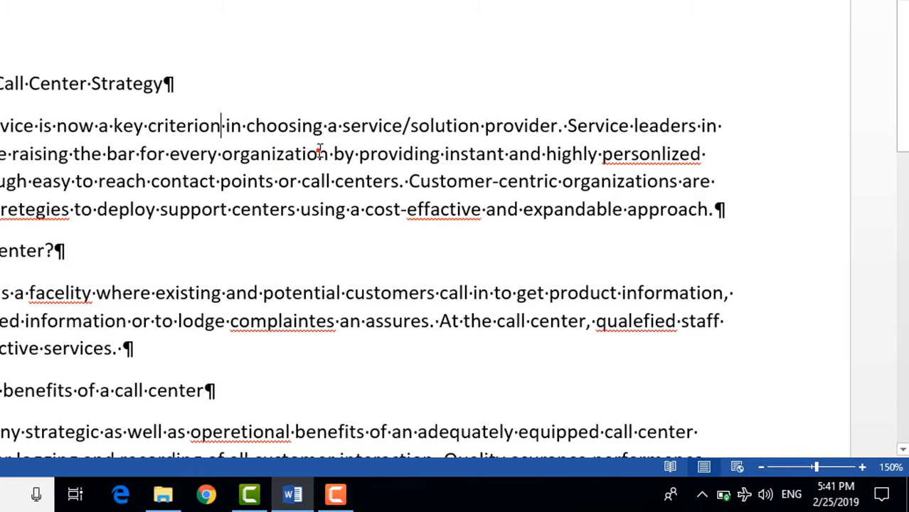
pyautogui.hotkey('ctrl', 'z')
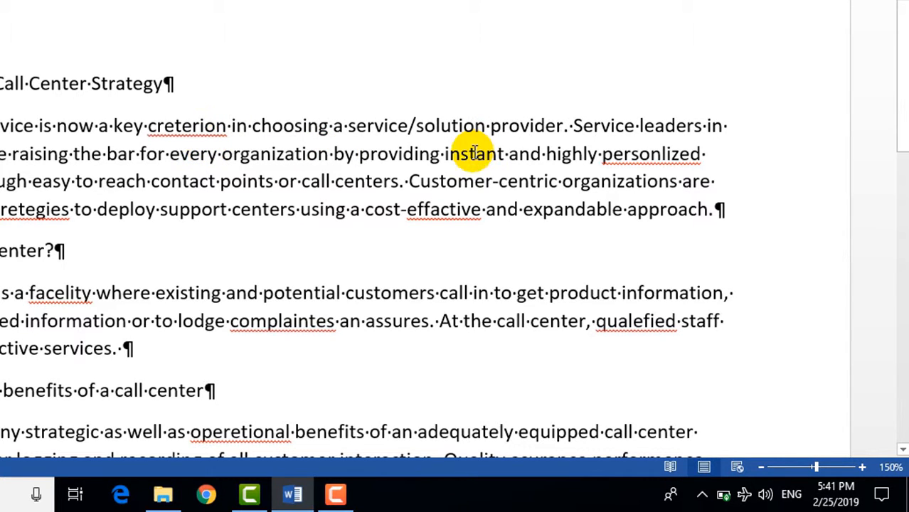
# - Open the Spelling pane to review the document's misspelled words
pyautogui.rightClick(639, 153)
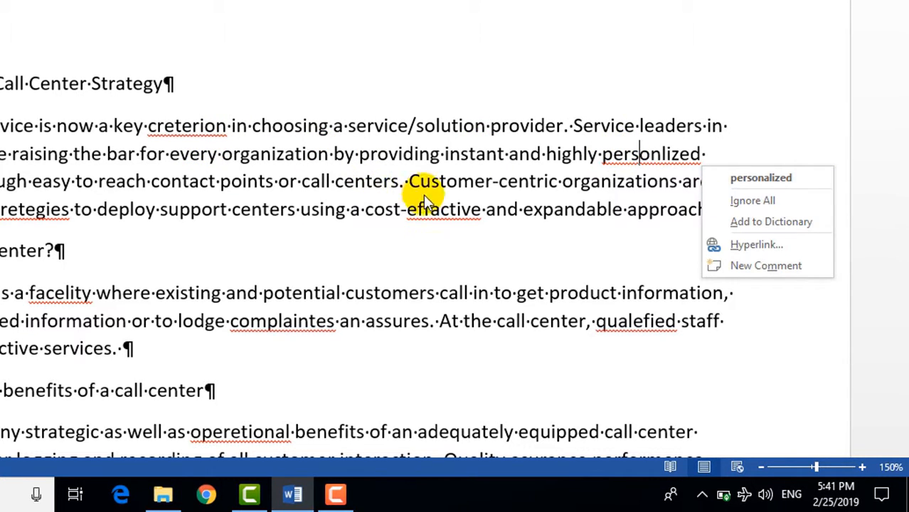
pyautogui.rightClick(450, 207)
pyautogui.click(272, 210)
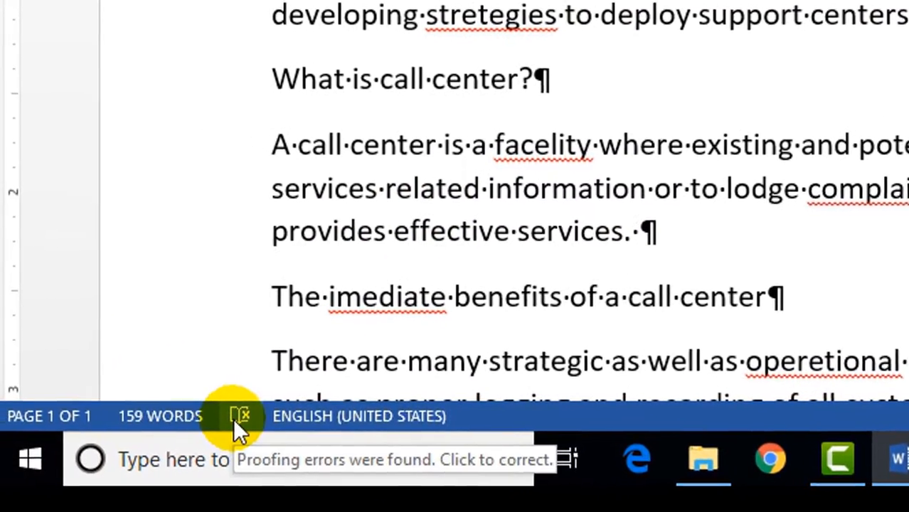
pyautogui.click(15, 446)
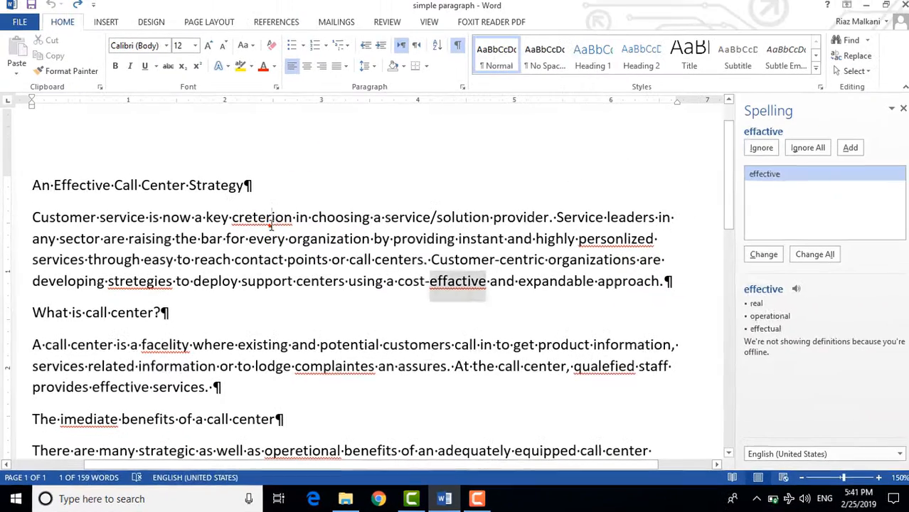
# - Correct 'creterion' to 'criterion' in the Spelling pane, playing its pronunciation first
pyautogui.click(269, 222)
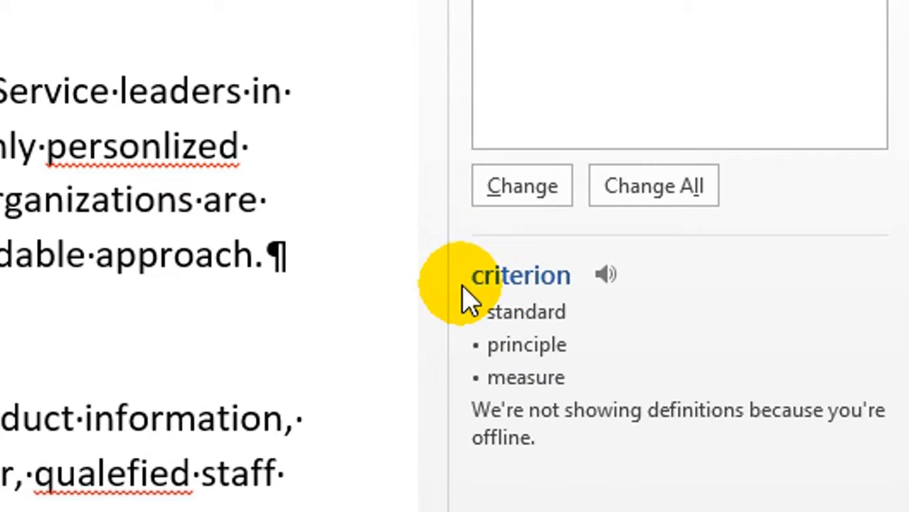
pyautogui.click(604, 276)
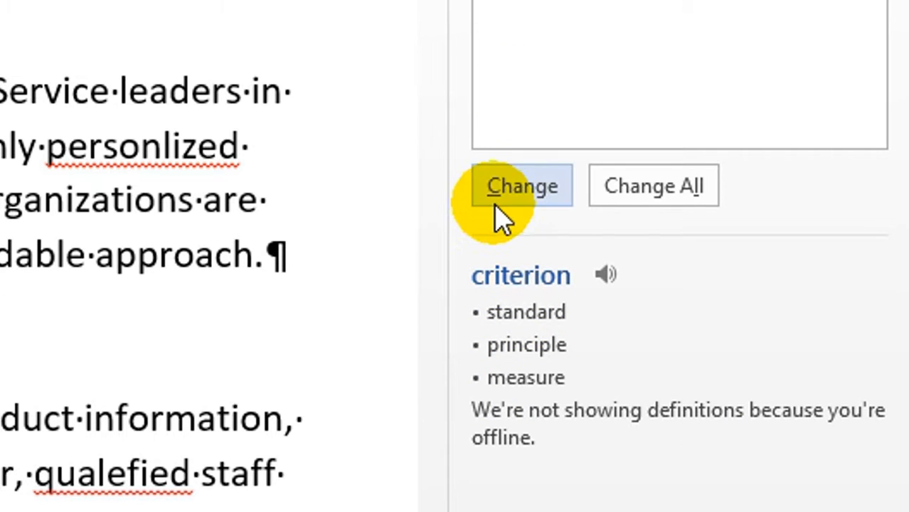
pyautogui.click(524, 191)
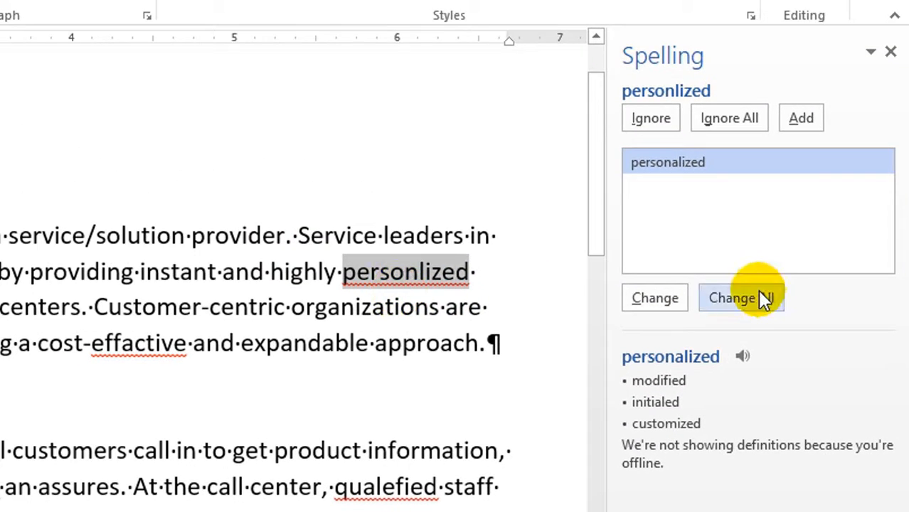
# - Accept the suggested corrections for the next misspelled words, including personalized and effective
pyautogui.click(651, 299)
pyautogui.click(657, 292)
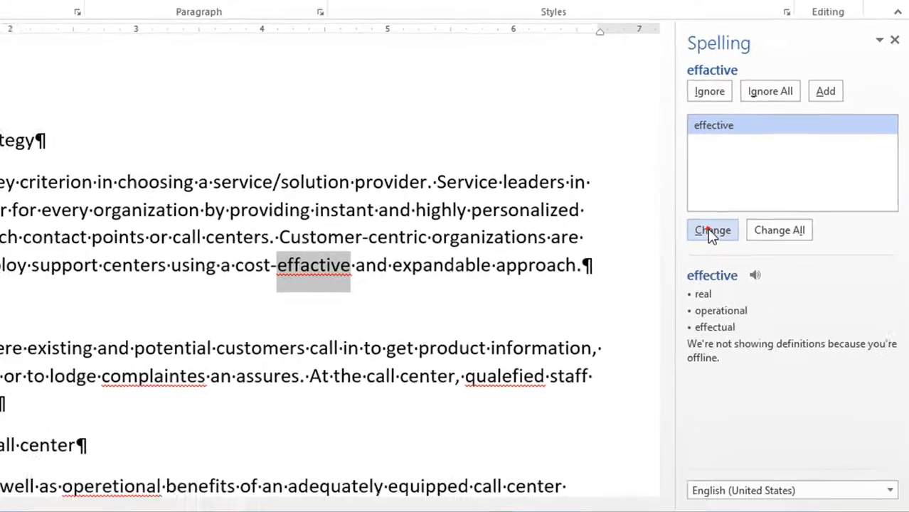
pyautogui.click(658, 292)
pyautogui.click(657, 293)
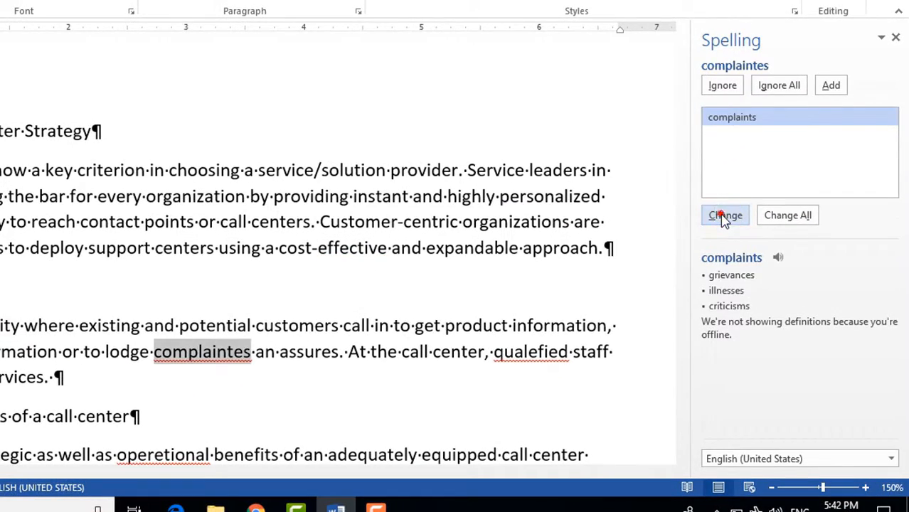
pyautogui.click(724, 216)
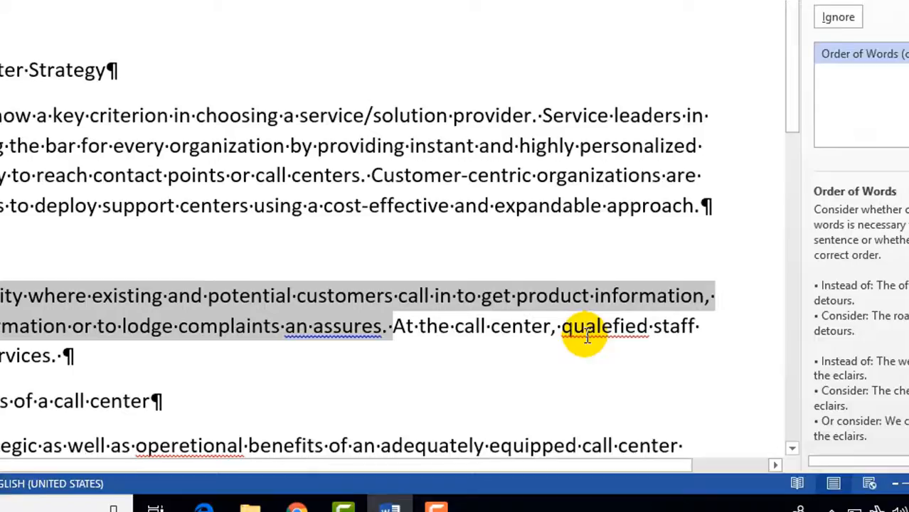
# - Ignore the word-order grammar issue flagged at 'an assures'
pyautogui.click(414, 379)
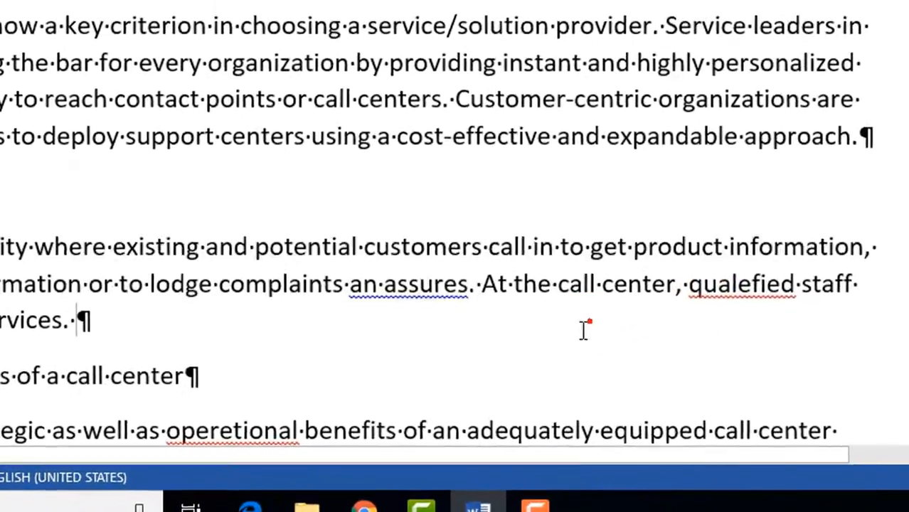
pyautogui.click(529, 235)
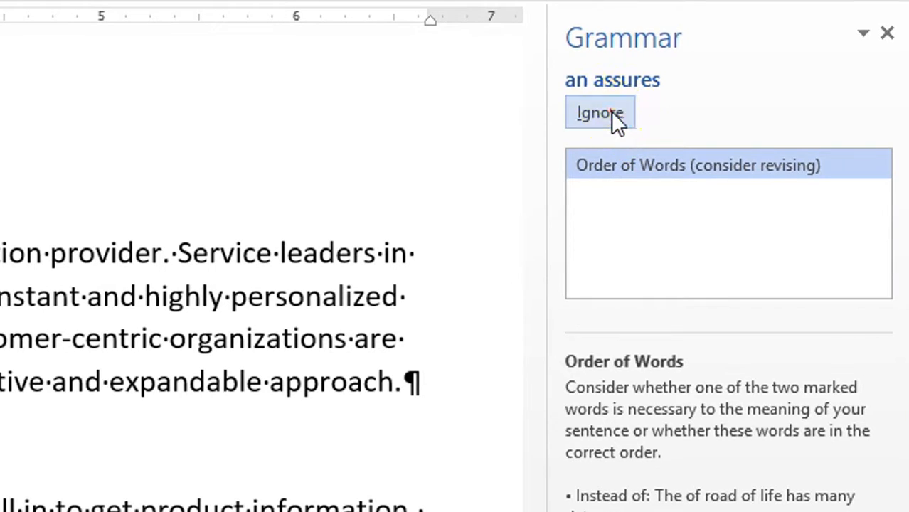
pyautogui.click(611, 112)
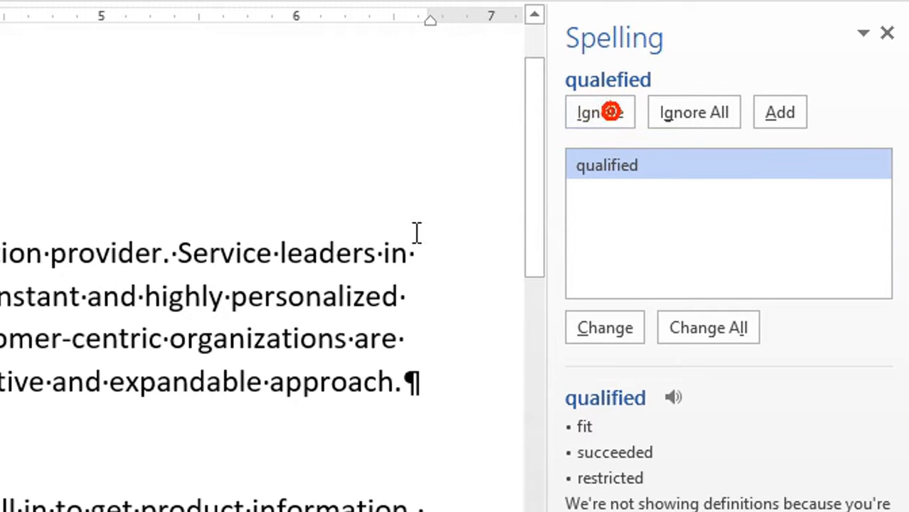
# - Accept the remaining spelling suggestions, including qualified, operational and performance, and dismiss the completion message
pyautogui.click(616, 331)
pyautogui.click(616, 331)
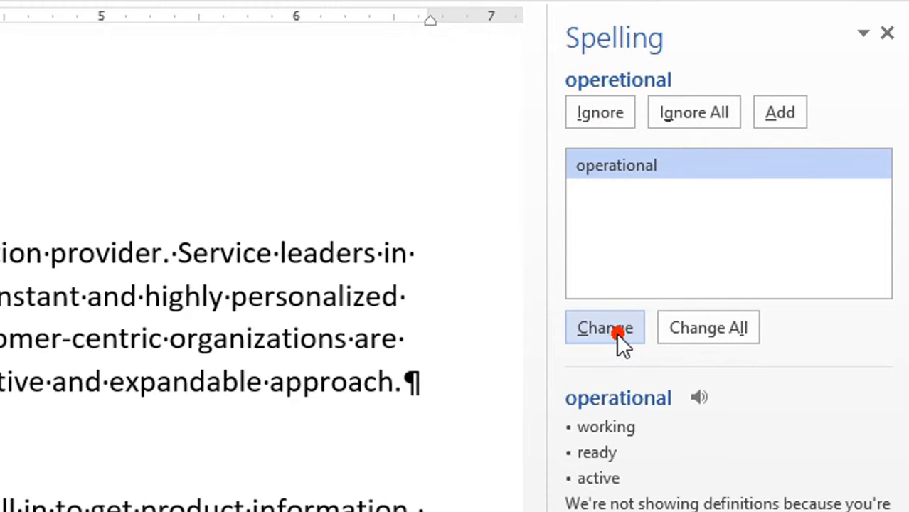
pyautogui.click(617, 331)
pyautogui.click(616, 332)
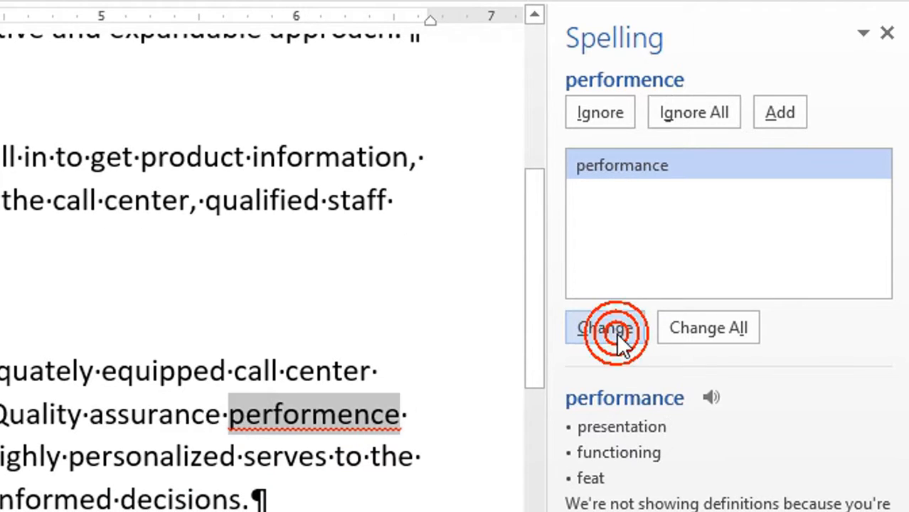
pyautogui.click(615, 331)
pyautogui.click(615, 331)
pyautogui.click(615, 331)
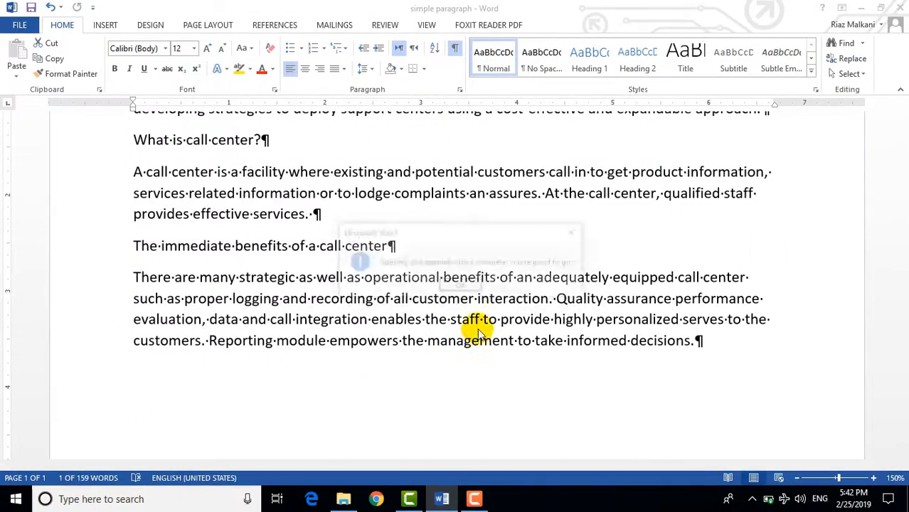
pyautogui.click(461, 287)
pyautogui.scroll(5, 608, 179)
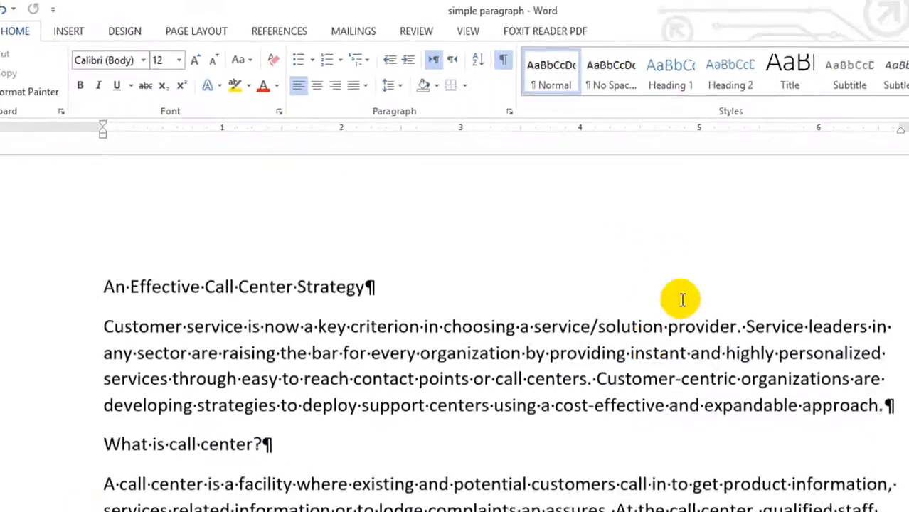
pyautogui.scroll(-1, 455, 384)
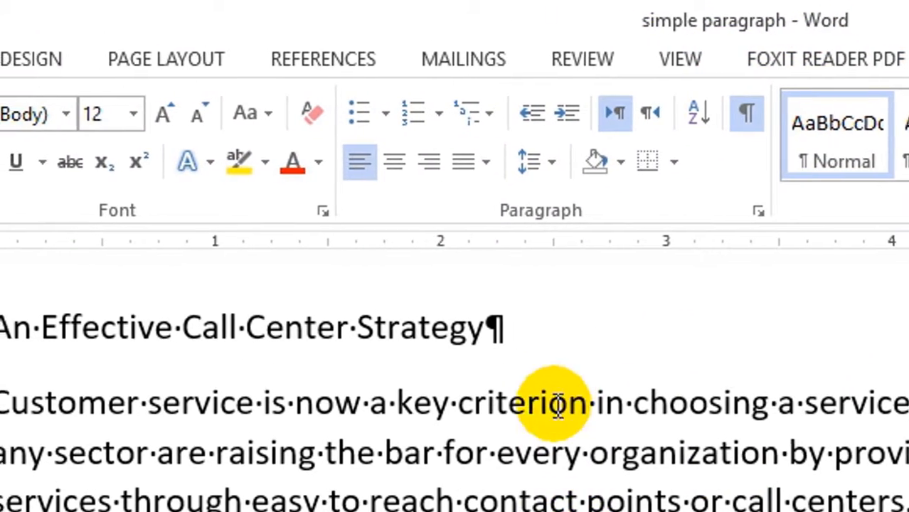
pyautogui.click(531, 404)
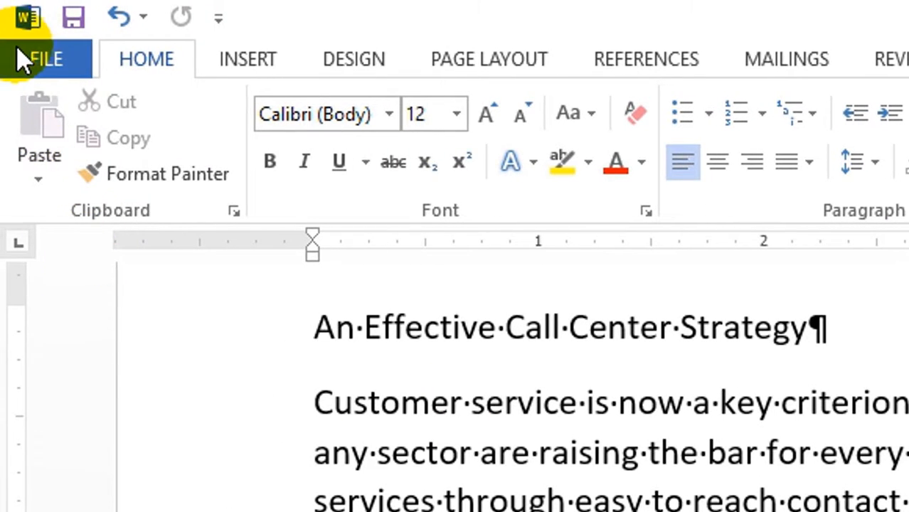
pyautogui.click(14, 47)
pyautogui.click(61, 332)
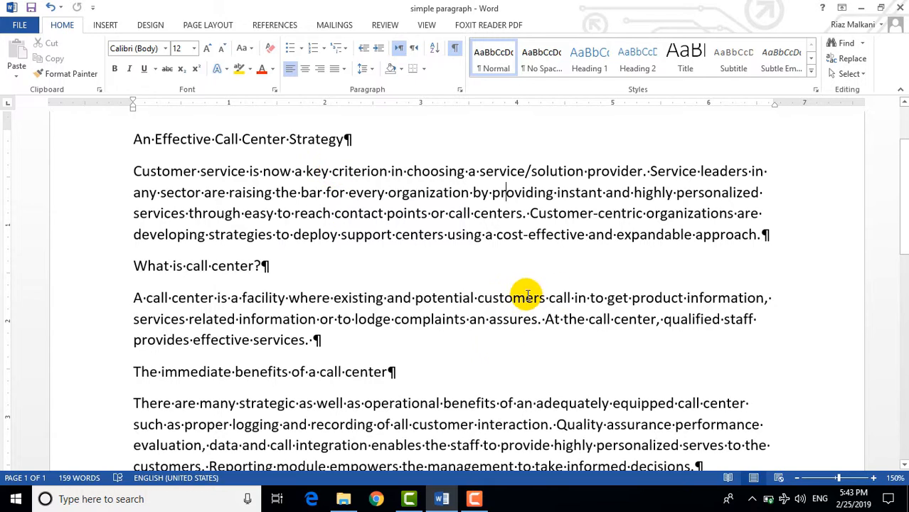
pyautogui.scroll(-3, 376, 400)
pyautogui.scroll(5, 550, 365)
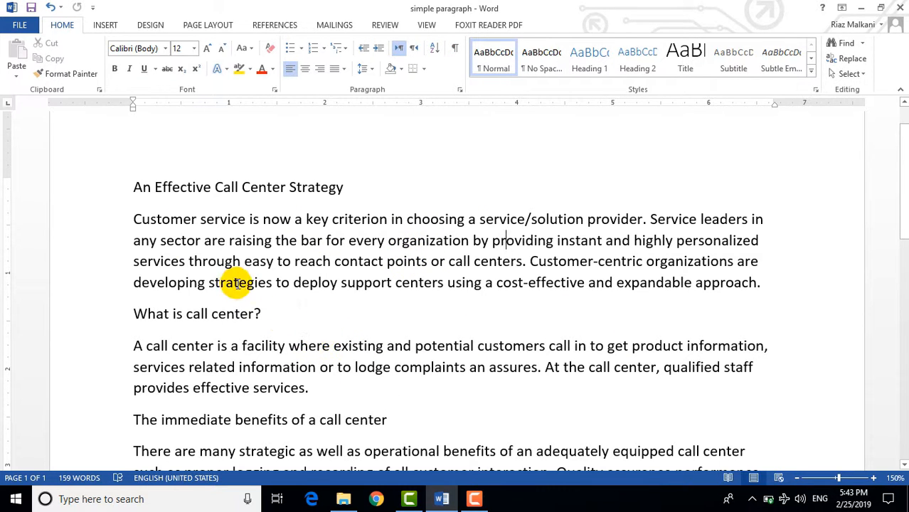
# - Select everything from the 'What is call center?' heading to the end of the document and delete it
pyautogui.scroll(-3, 447, 342)
pyautogui.moveTo(717, 372); pyautogui.dragTo(136, 319)
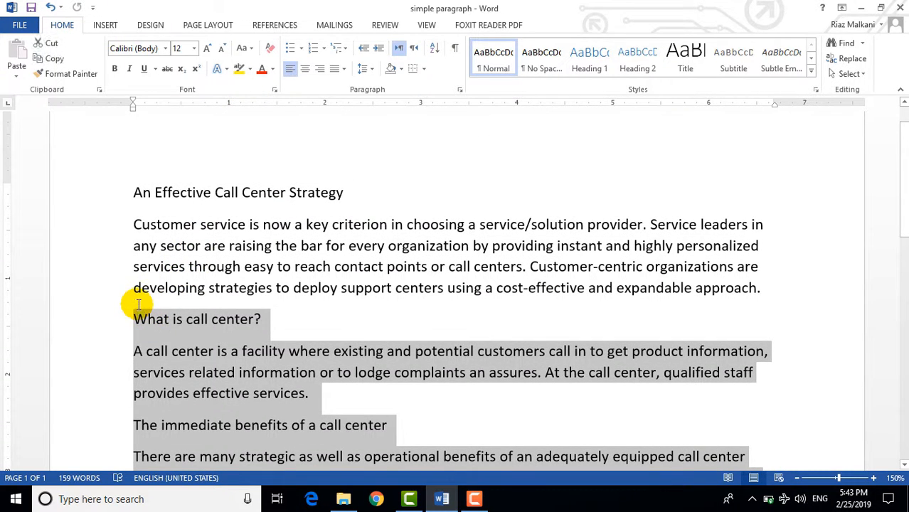
pyautogui.press('Delete')
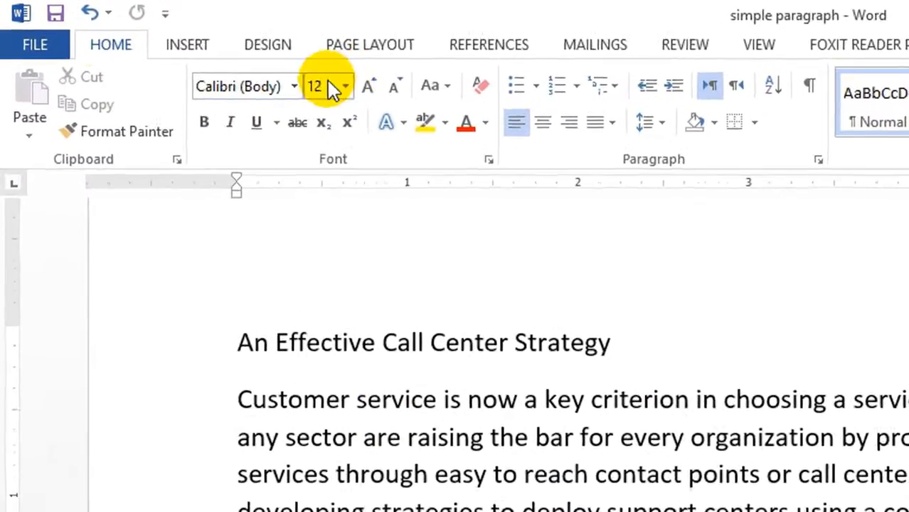
# - Save the document as simple paragraph 2 in the Youtube Tutorial Ms Word folder
pyautogui.click(29, 49)
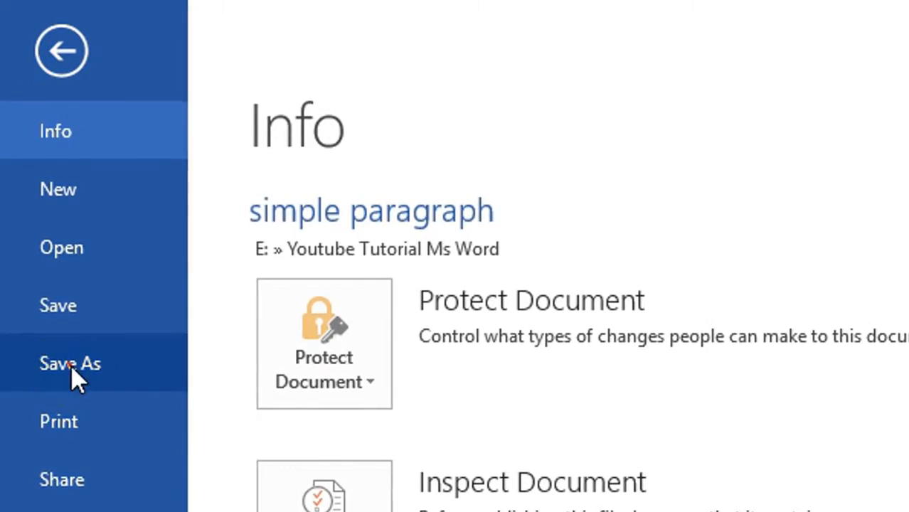
pyautogui.click(75, 377)
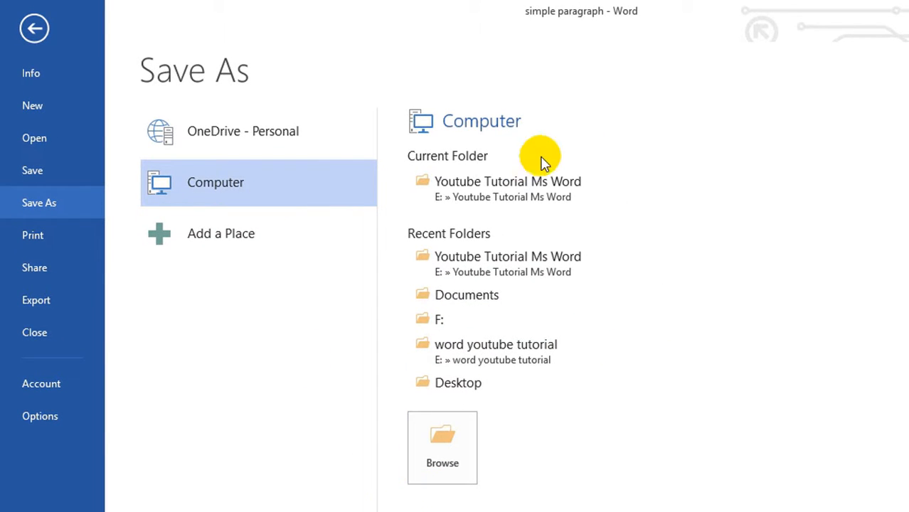
pyautogui.click(463, 461)
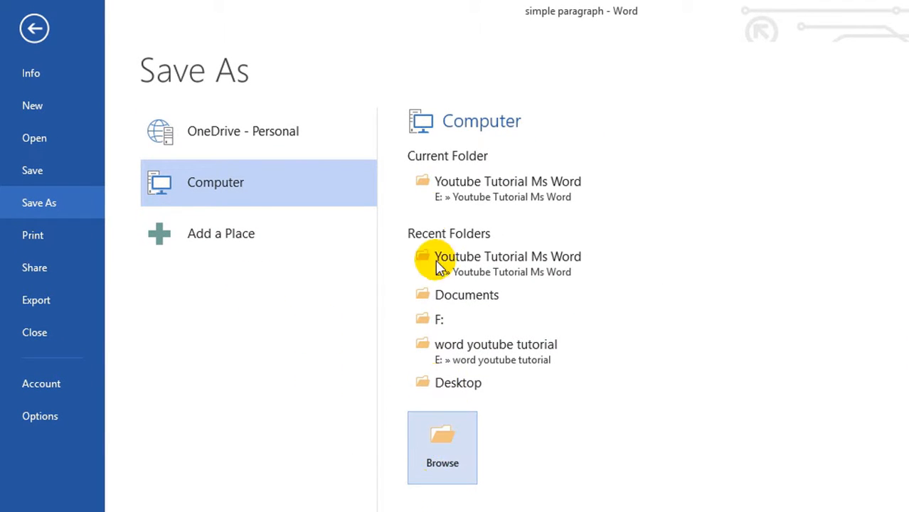
pyautogui.click(442, 464)
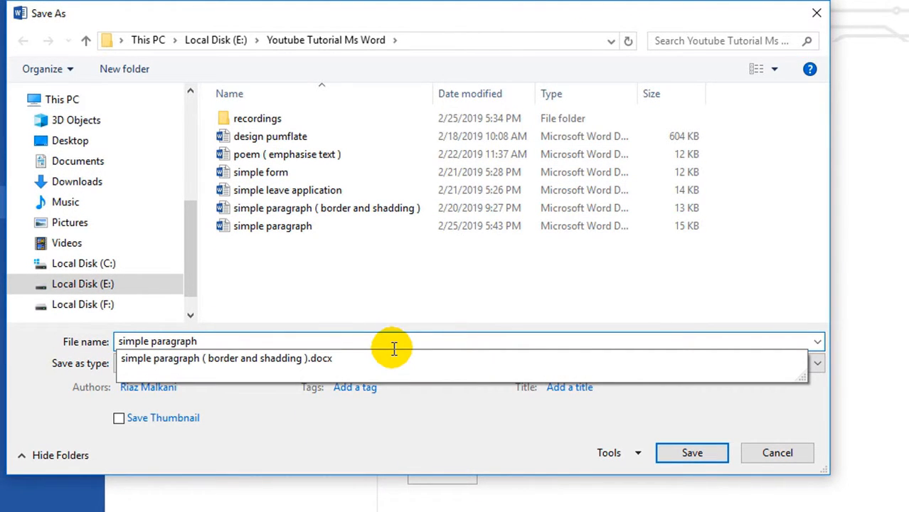
pyautogui.write('2')
pyautogui.press('Return')
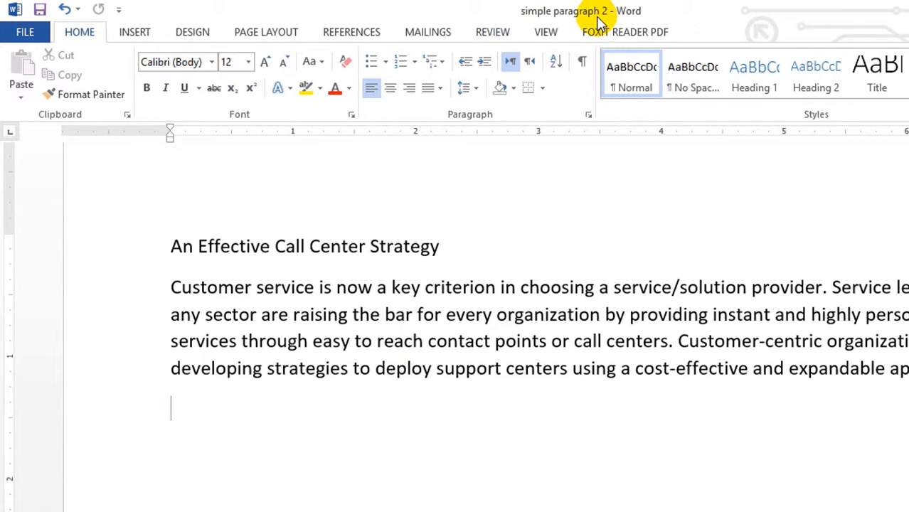
# - Open the original 'simple paragraph' document from the recent documents list
pyautogui.click(27, 32)
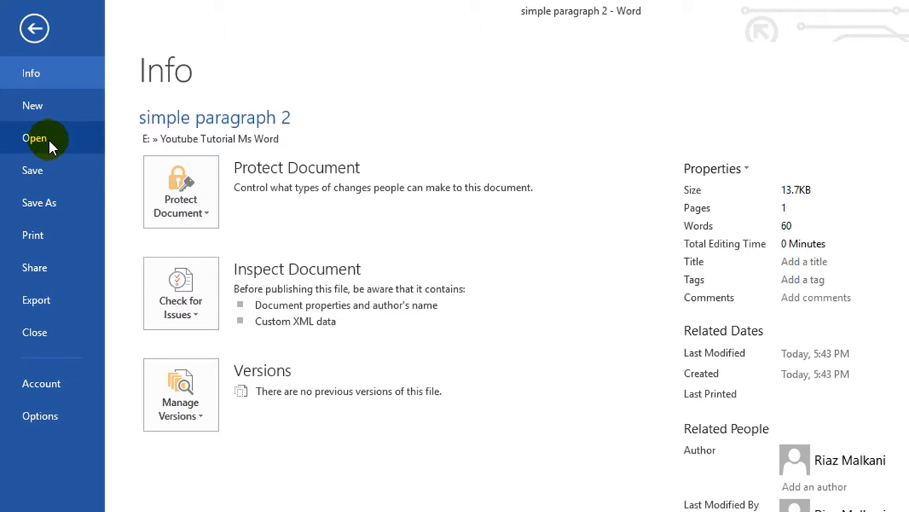
pyautogui.click(48, 138)
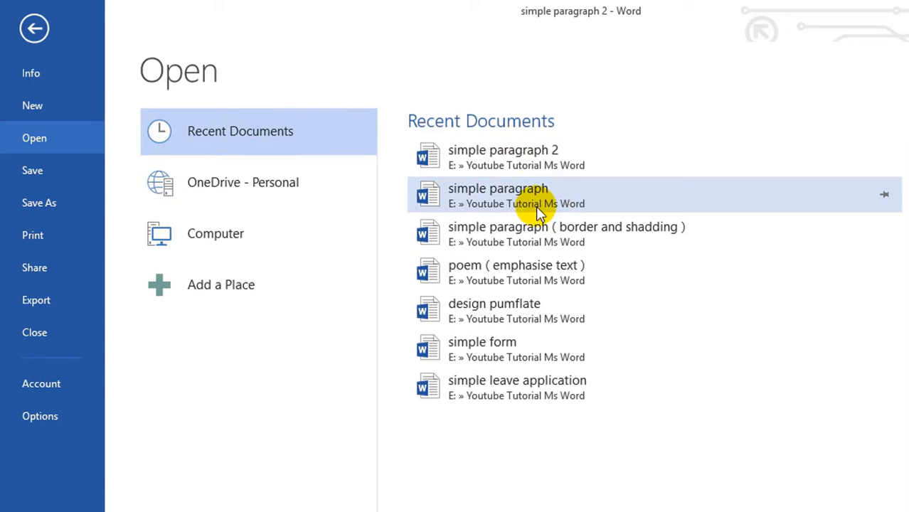
pyautogui.click(558, 199)
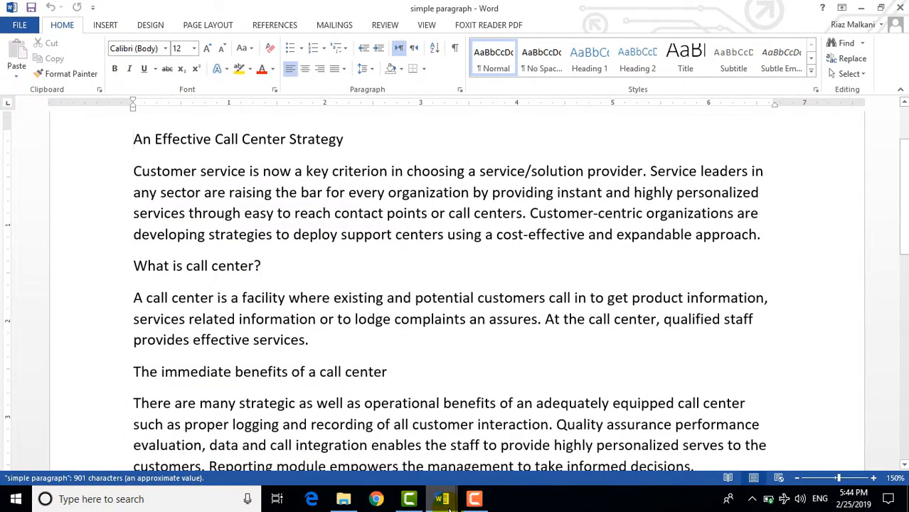
# - Restore both document windows and arrange them side by side to compare the original and the edited document
pyautogui.moveTo(441, 501)
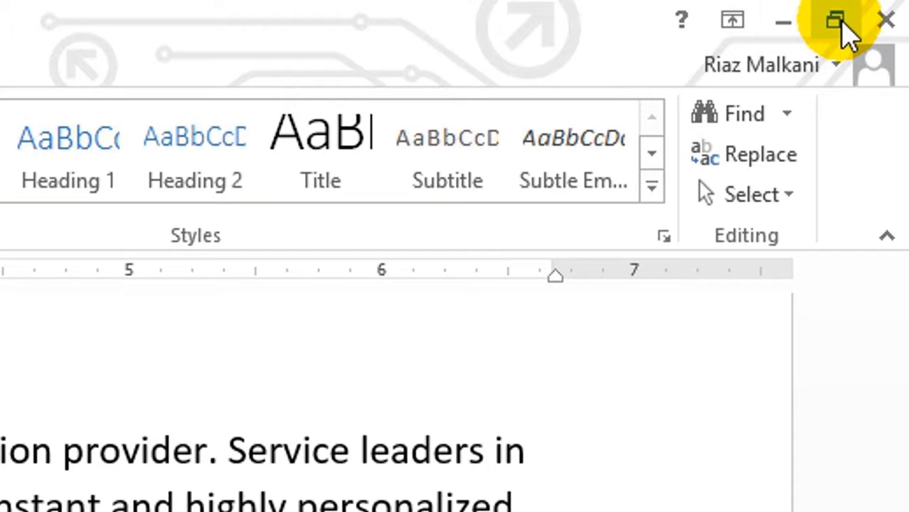
pyautogui.click(835, 22)
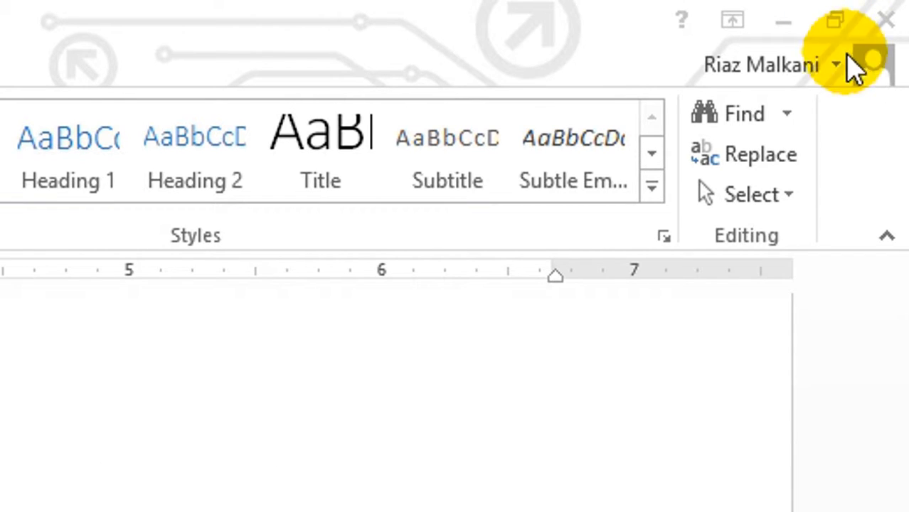
pyautogui.click(834, 20)
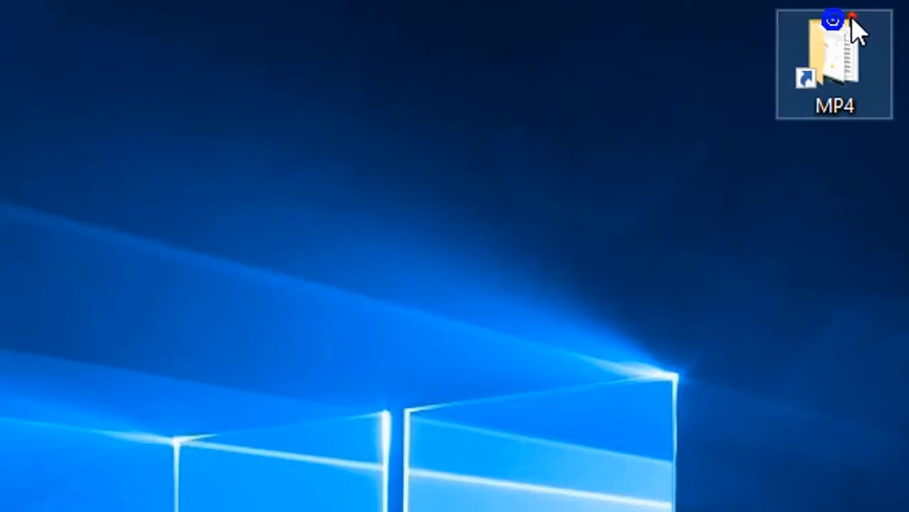
pyautogui.rightClick(319, 36)
pyautogui.moveTo(266, 40); pyautogui.dragTo(693, 43)
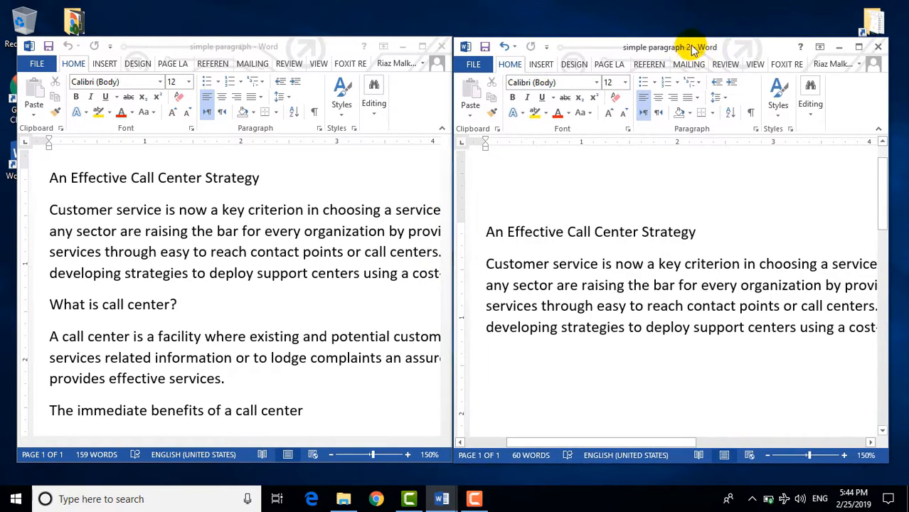
pyautogui.click(182, 45)
pyautogui.click(737, 53)
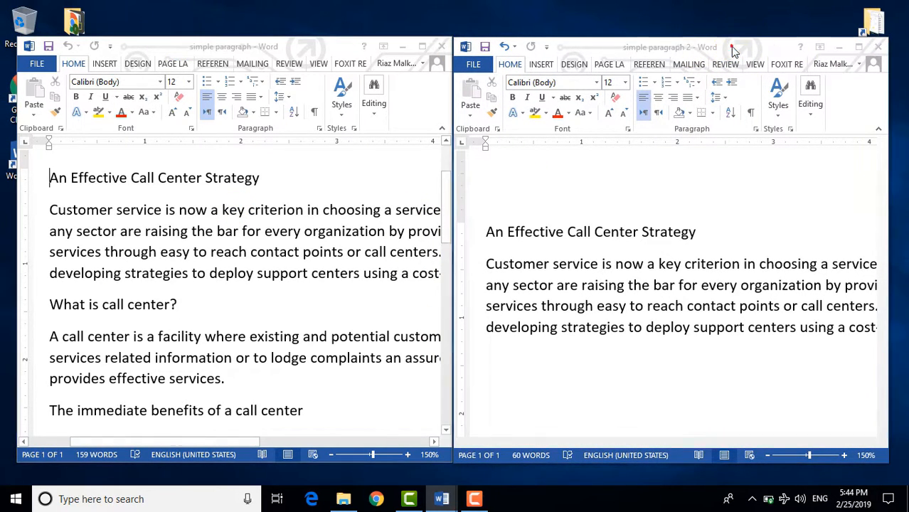
pyautogui.scroll(-1, 231, 359)
pyautogui.scroll(1, 427, 322)
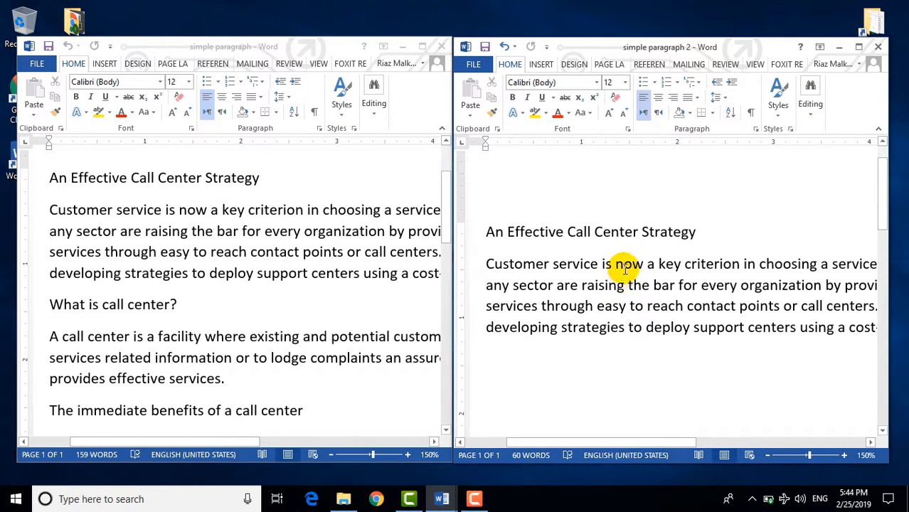
pyautogui.scroll(-1, 383, 297)
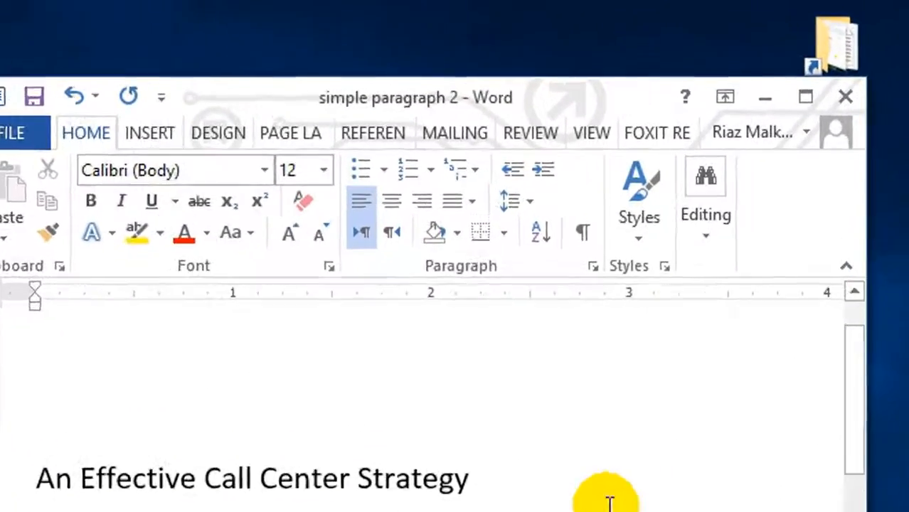
# - Maximize the 'simple paragraph 2' document window again
pyautogui.click(805, 97)
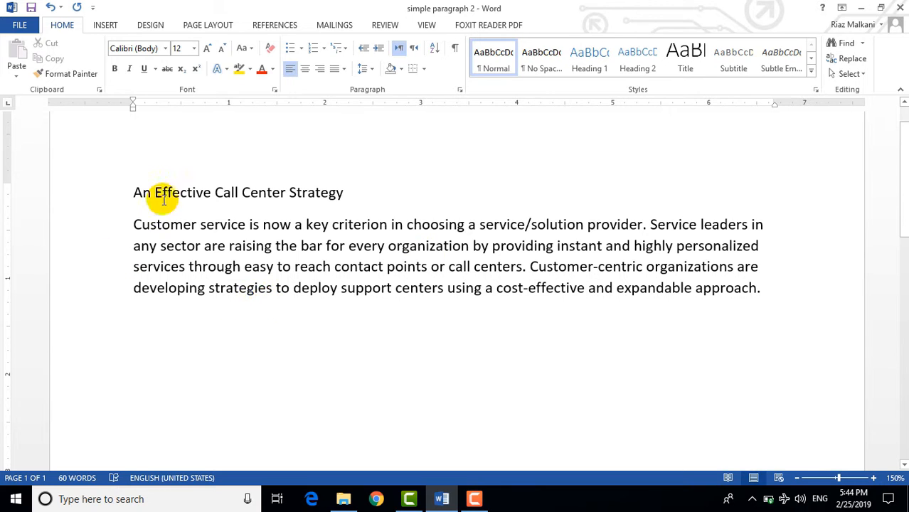
pyautogui.click(885, 13)
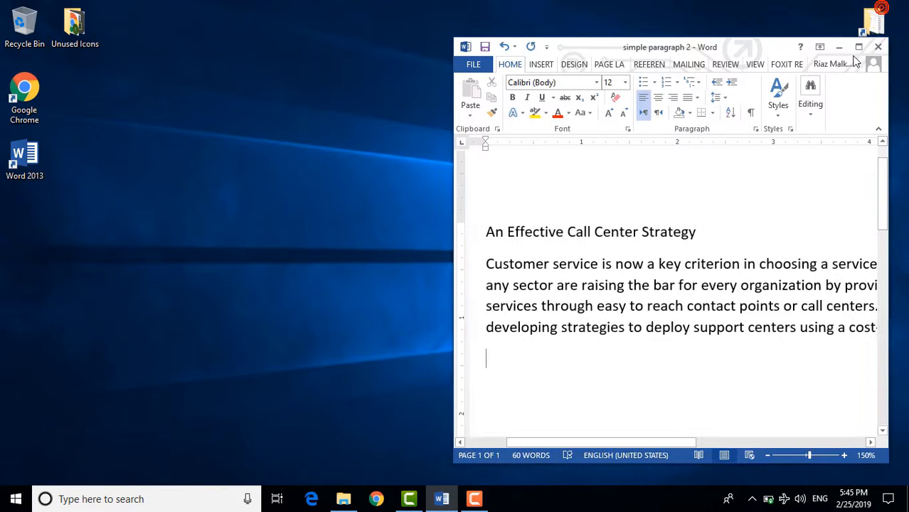
pyautogui.click(880, 7)
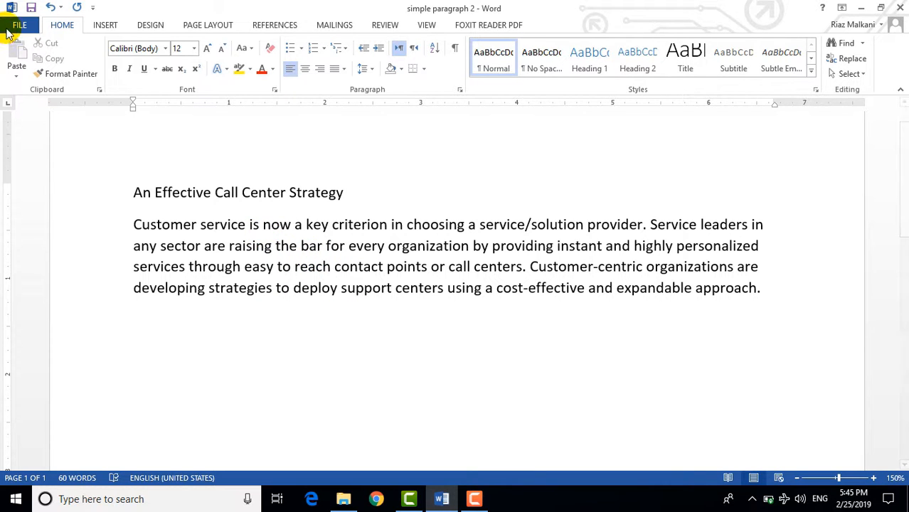
# - Close the 'simple paragraph 2' document
pyautogui.click(19, 25)
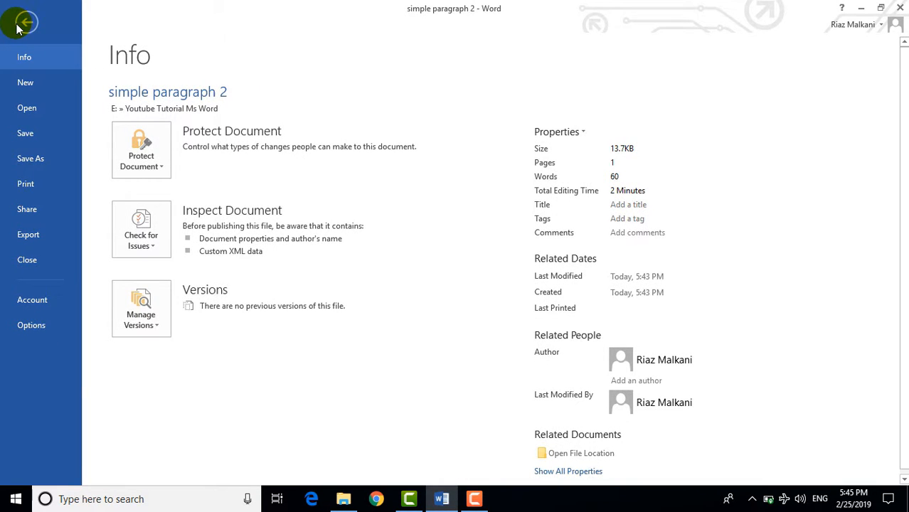
pyautogui.click(21, 26)
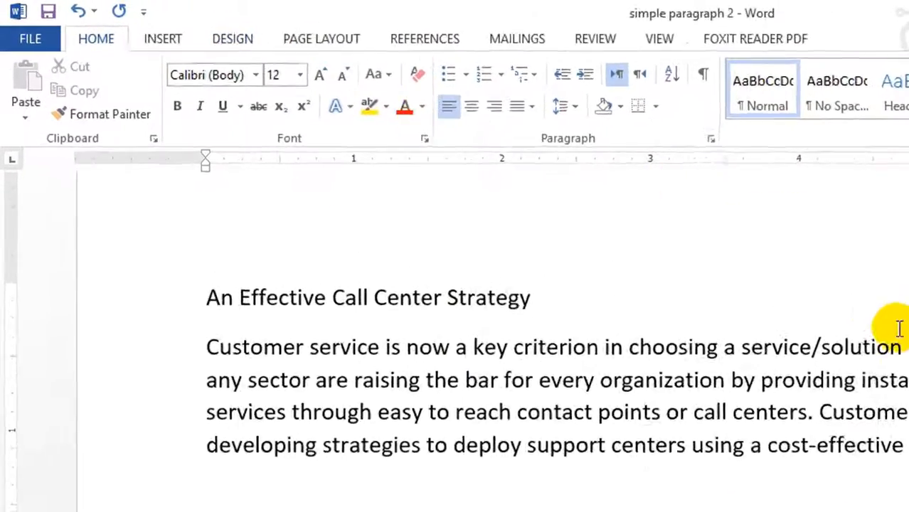
pyautogui.click(47, 57)
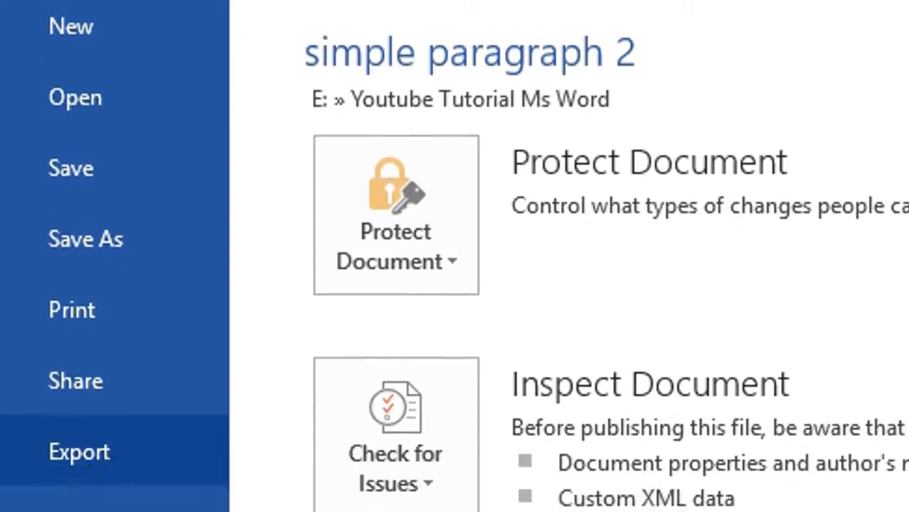
pyautogui.click(93, 299)
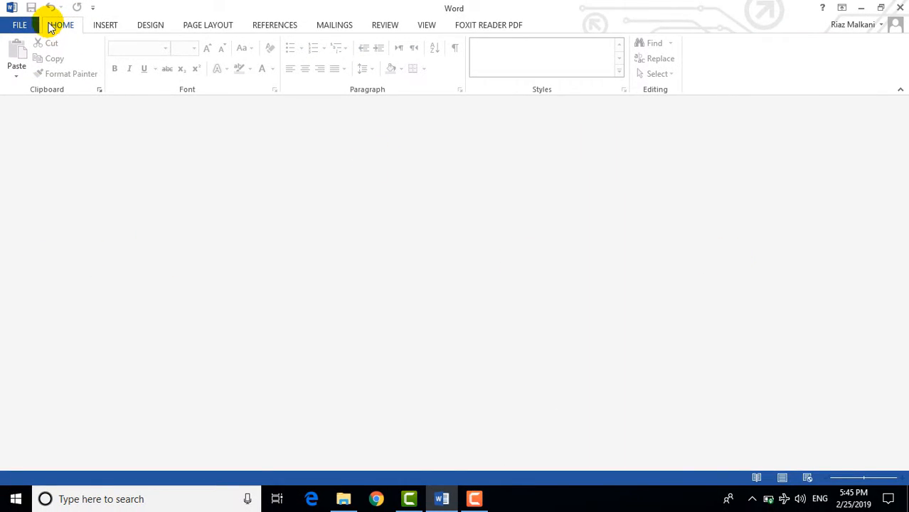
# - Reopen 'simple paragraph 2' from the recent documents list
pyautogui.click(17, 26)
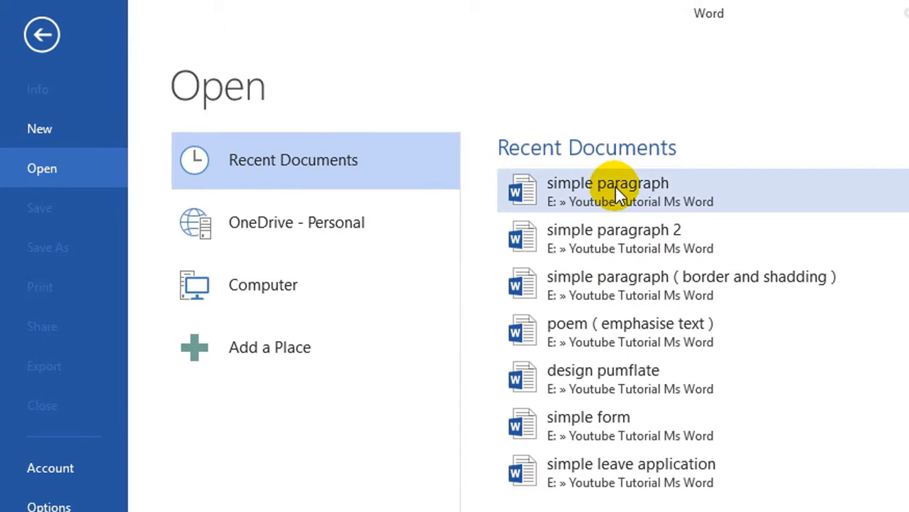
pyautogui.click(602, 237)
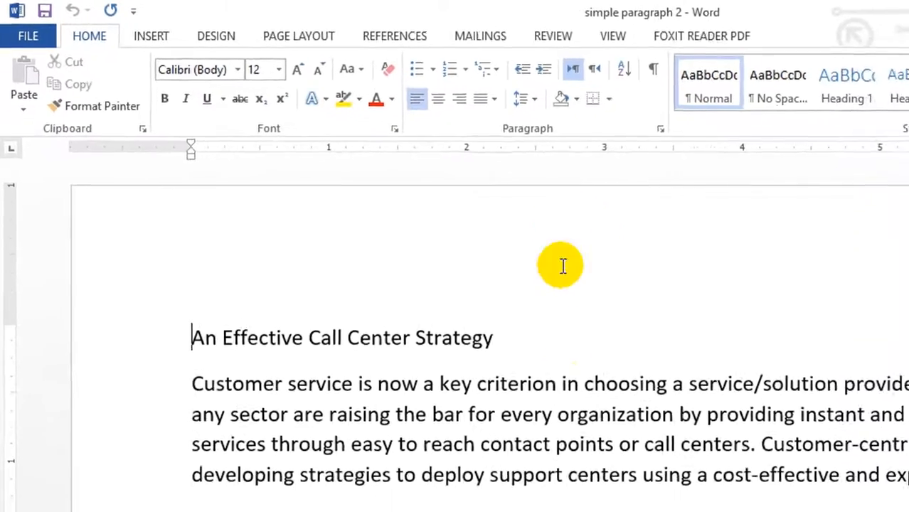
pyautogui.click(438, 361)
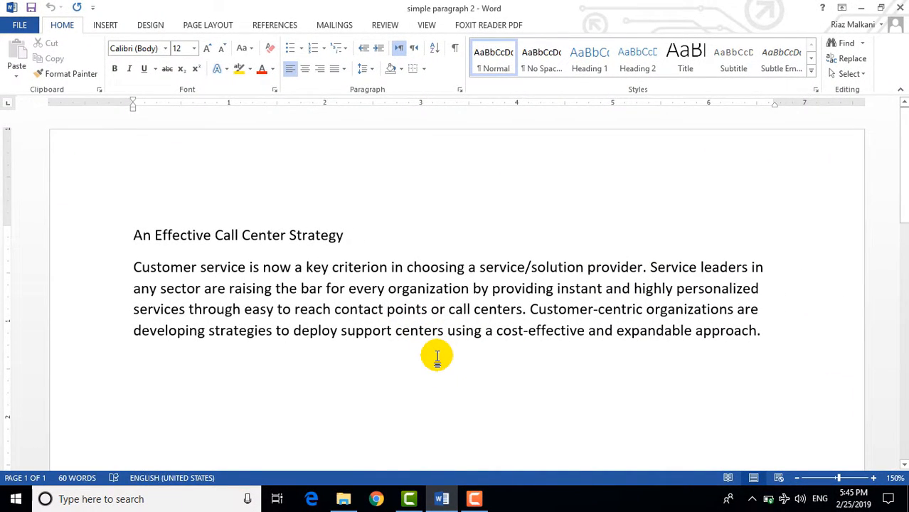